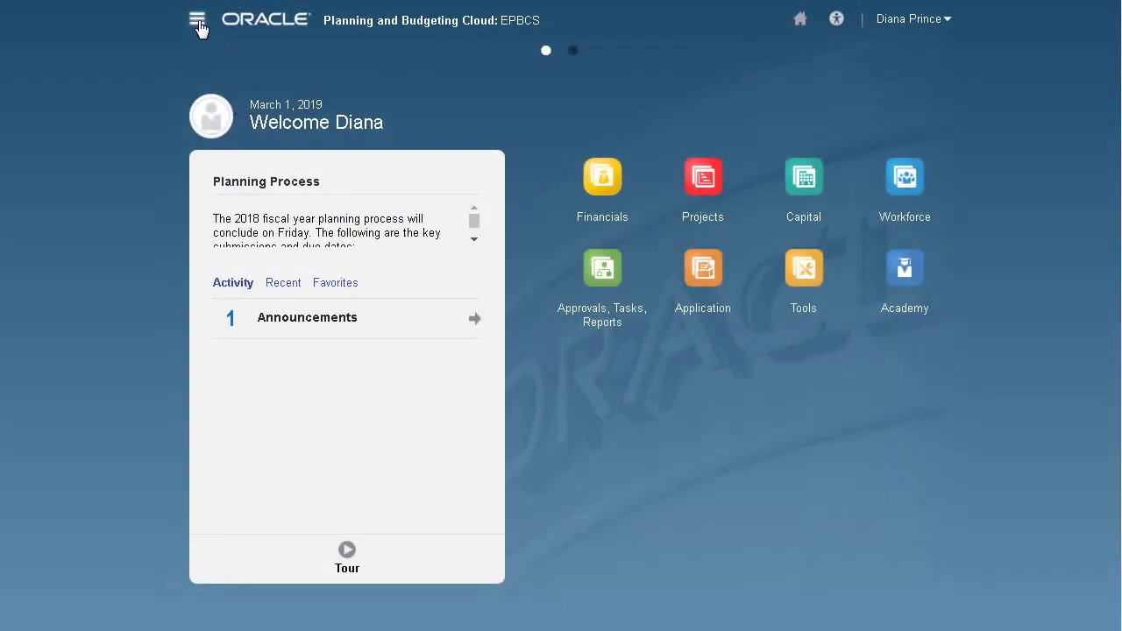
Open Data Management from the Navigator menu and show its Setup tasks.
{"action": "left_click", "coordinate": [196, 18]}
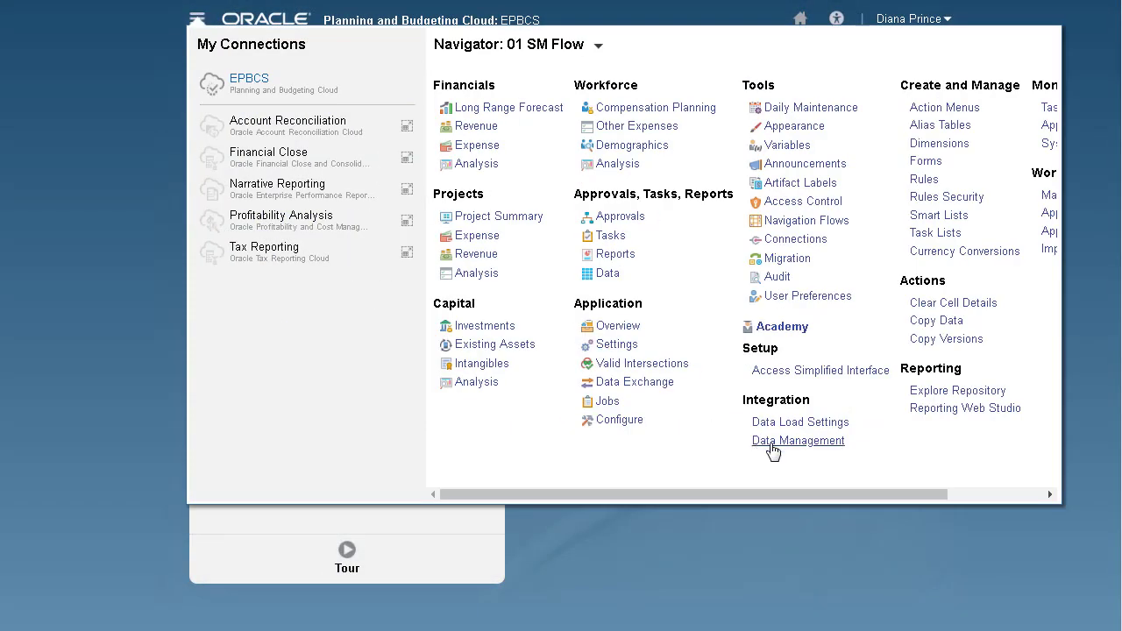
{"action": "left_click", "coordinate": [776, 441]}
{"action": "left_click", "coordinate": [85, 18]}
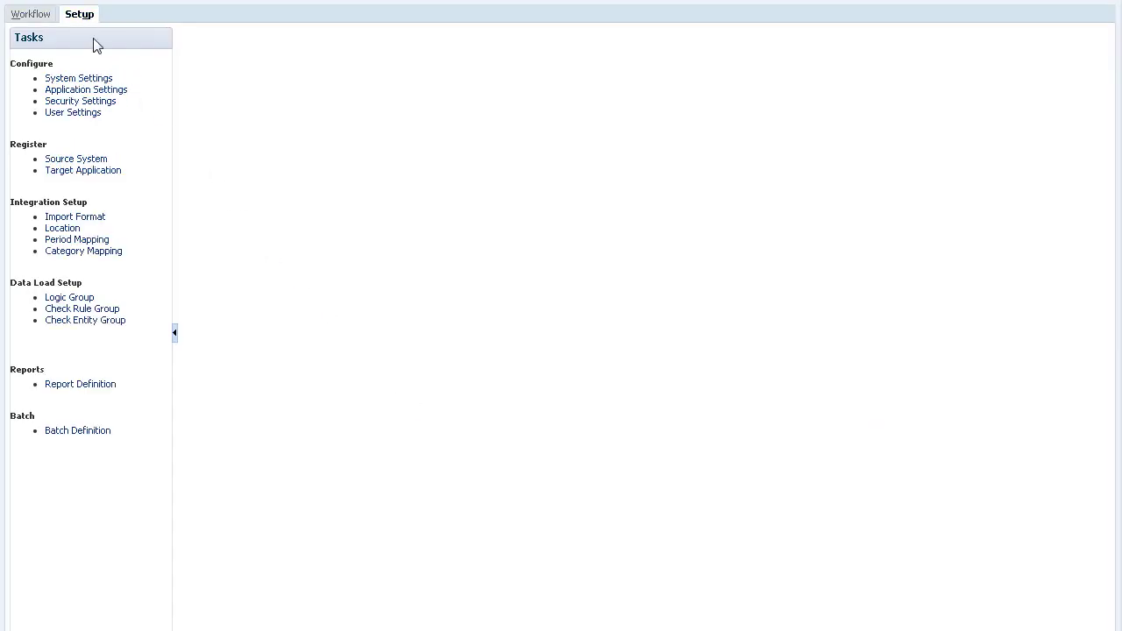
Download and save the extract definitions zip file for the HCMCloud source system.
{"action": "left_click", "coordinate": [95, 159]}
{"action": "left_click", "coordinate": [369, 145]}
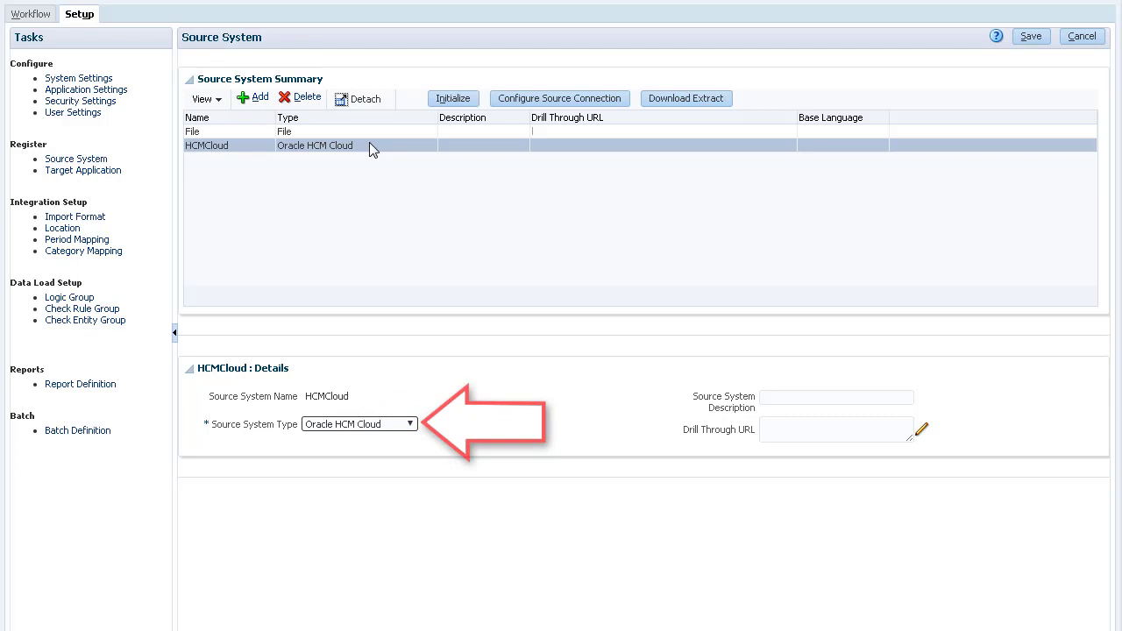
{"action": "left_click", "coordinate": [666, 98]}
{"action": "left_click", "coordinate": [837, 570]}
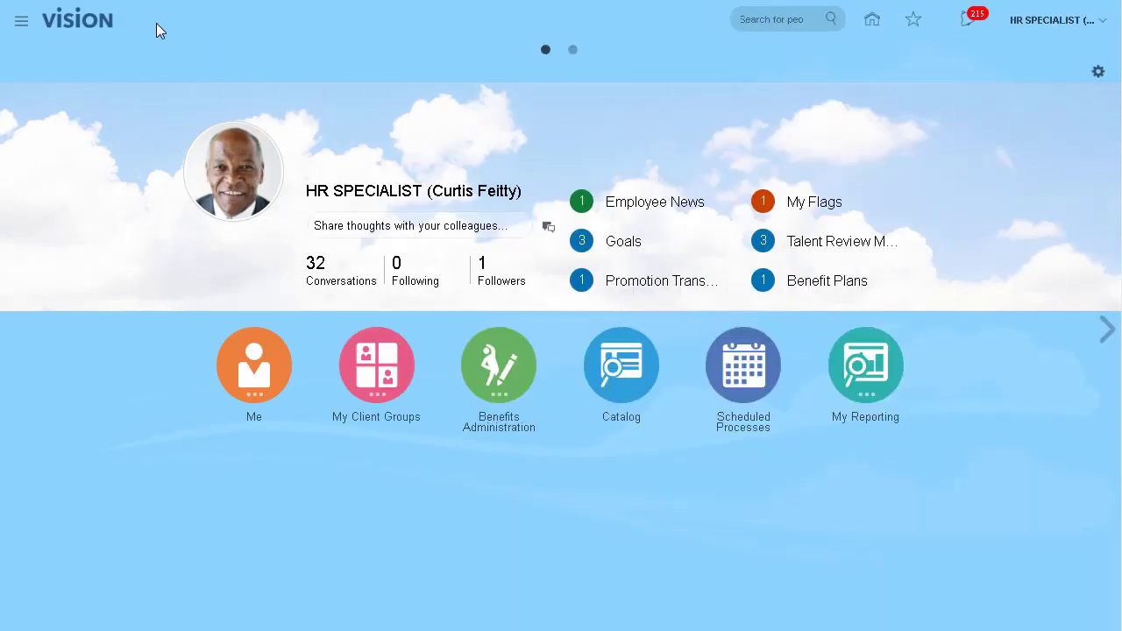
Under Data Exchange > Manage Extract Definitions, import EPBCS Assignment Data.xml with name 'EPBCS'.
{"action": "left_click", "coordinate": [21, 21]}
{"action": "left_click", "coordinate": [337, 494]}
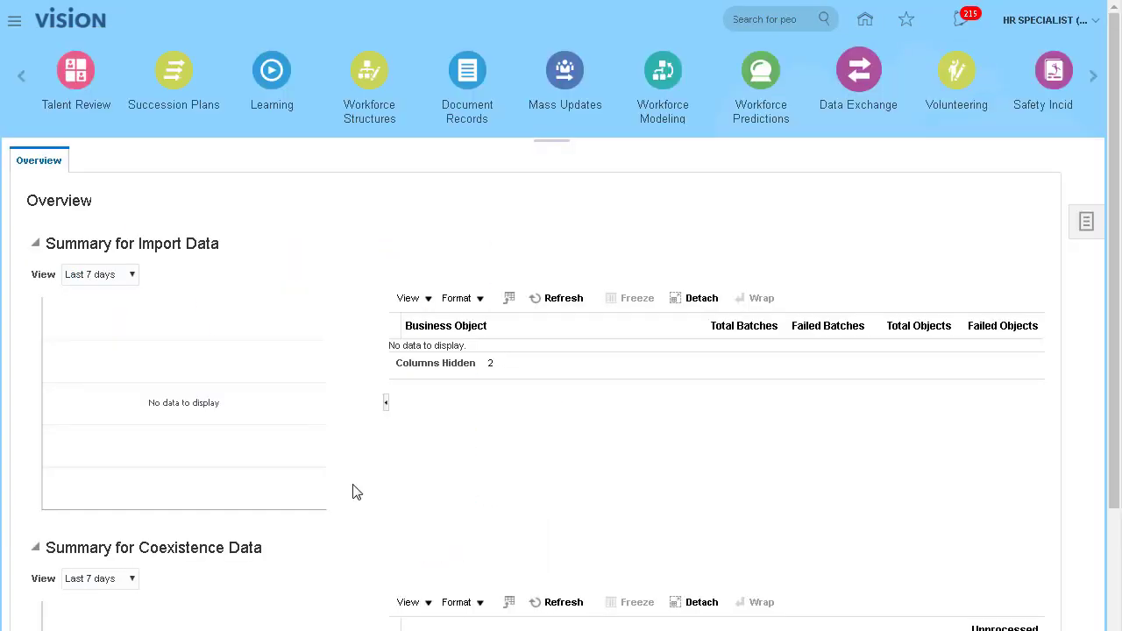
{"action": "left_click", "coordinate": [1087, 235]}
{"action": "left_click", "coordinate": [994, 334]}
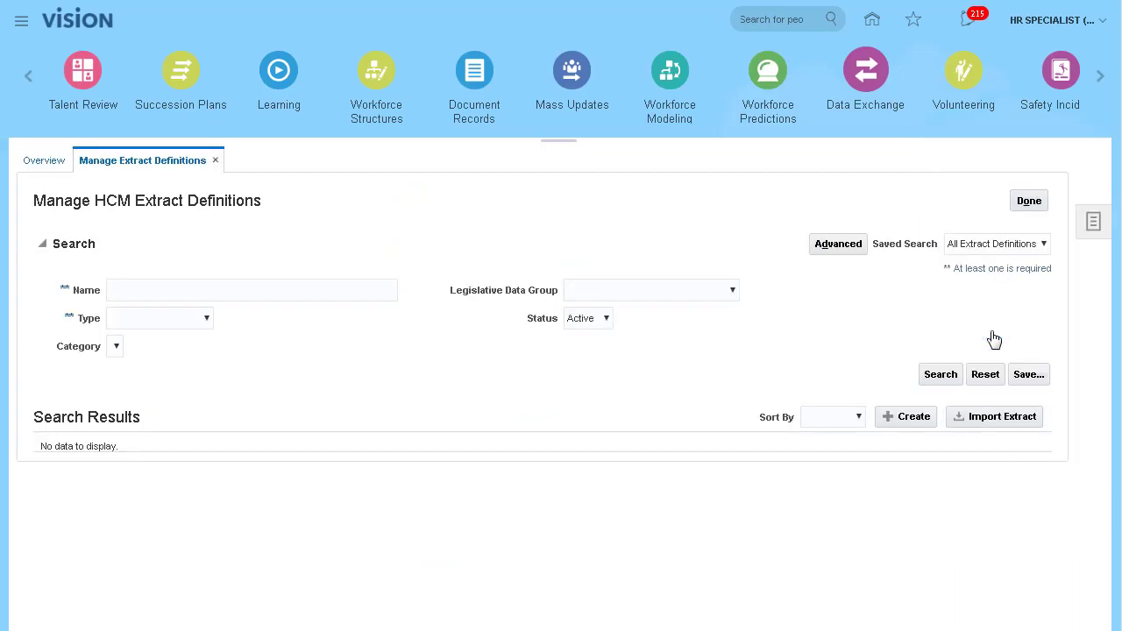
{"action": "left_click", "coordinate": [973, 419]}
{"action": "type", "text": "EPBCS Assignment Data"}
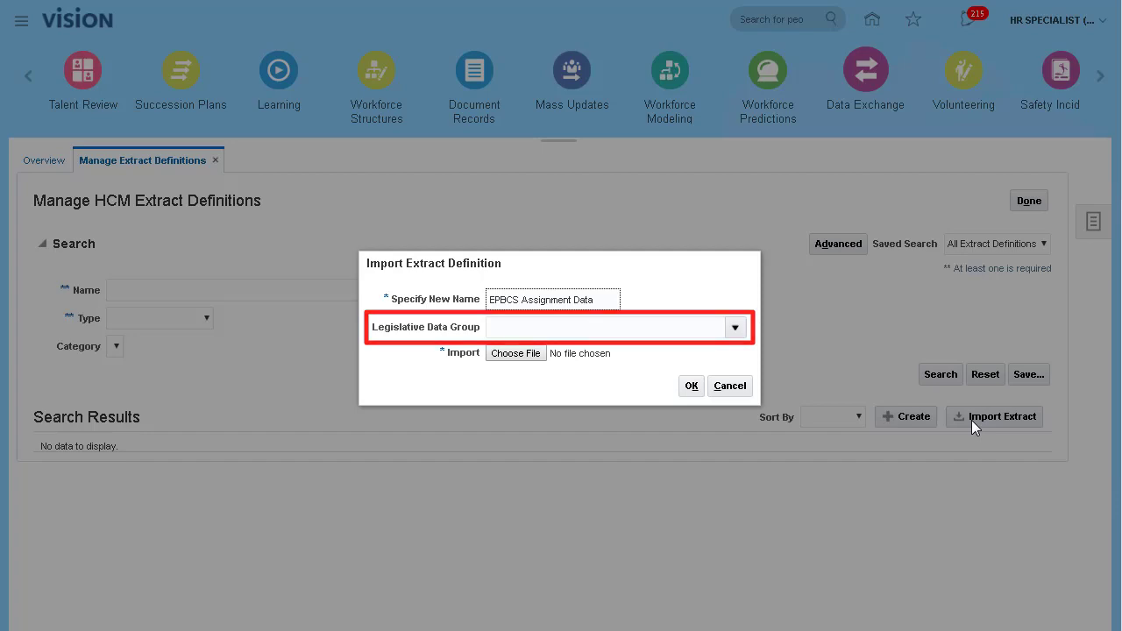
{"action": "left_click", "coordinate": [517, 353]}
{"action": "left_click", "coordinate": [240, 184]}
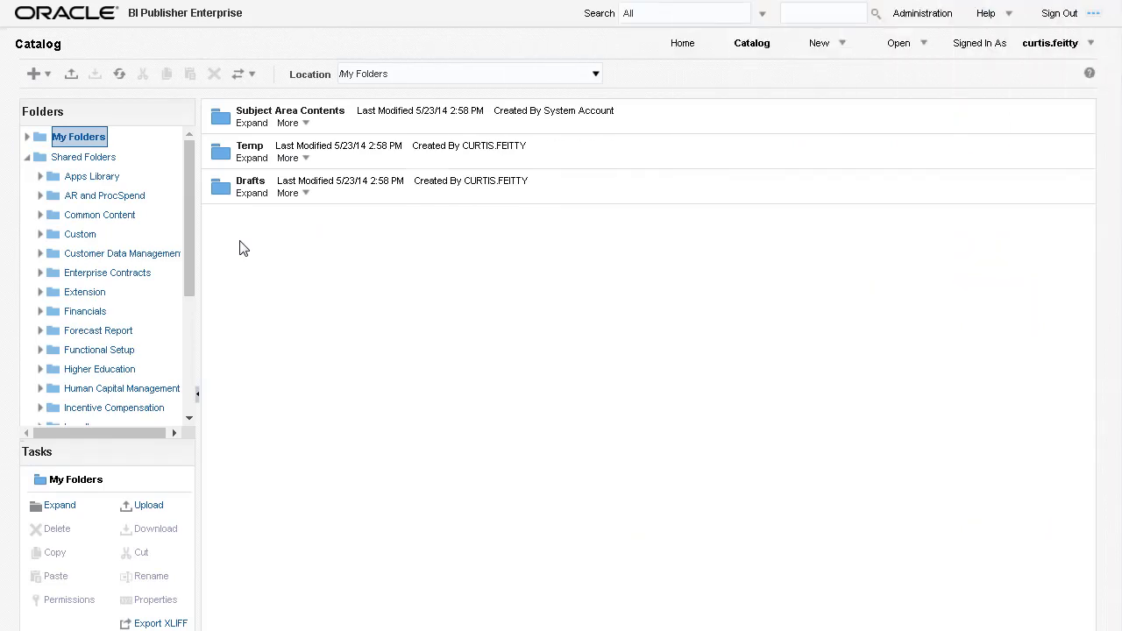
Upload EPBCS Assignment.xdoz into Shared Folders > Custom and select the new EPBCS Assignment report.
{"action": "left_click", "coordinate": [81, 234]}
{"action": "left_click", "coordinate": [71, 73]}
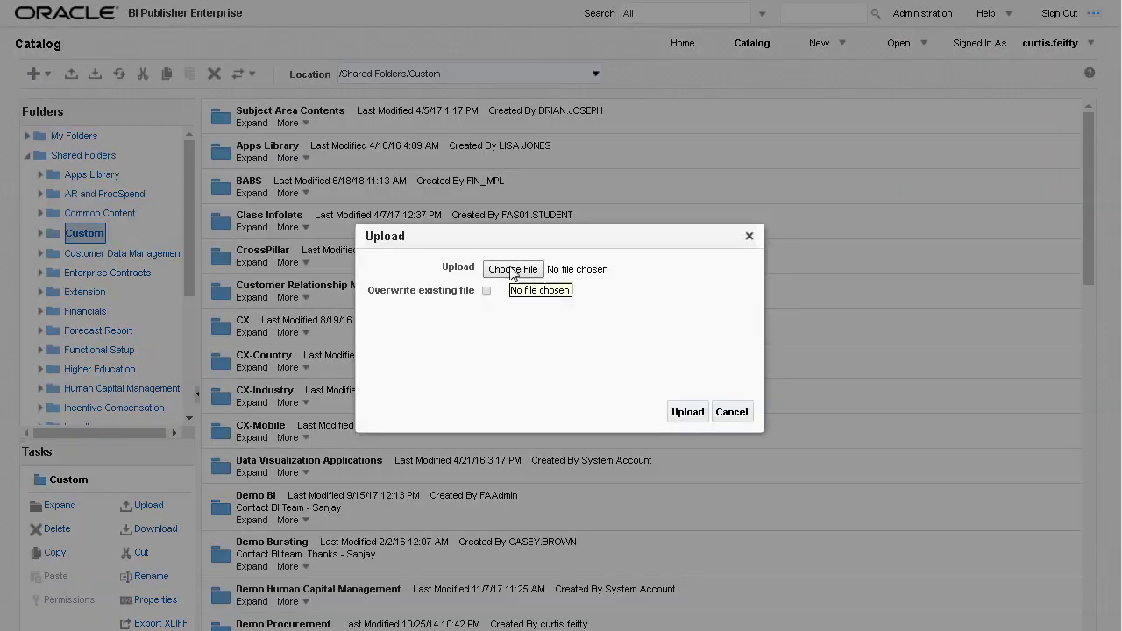
{"action": "left_click", "coordinate": [512, 270]}
{"action": "left_click", "coordinate": [208, 203]}
{"action": "left_click", "coordinate": [841, 568]}
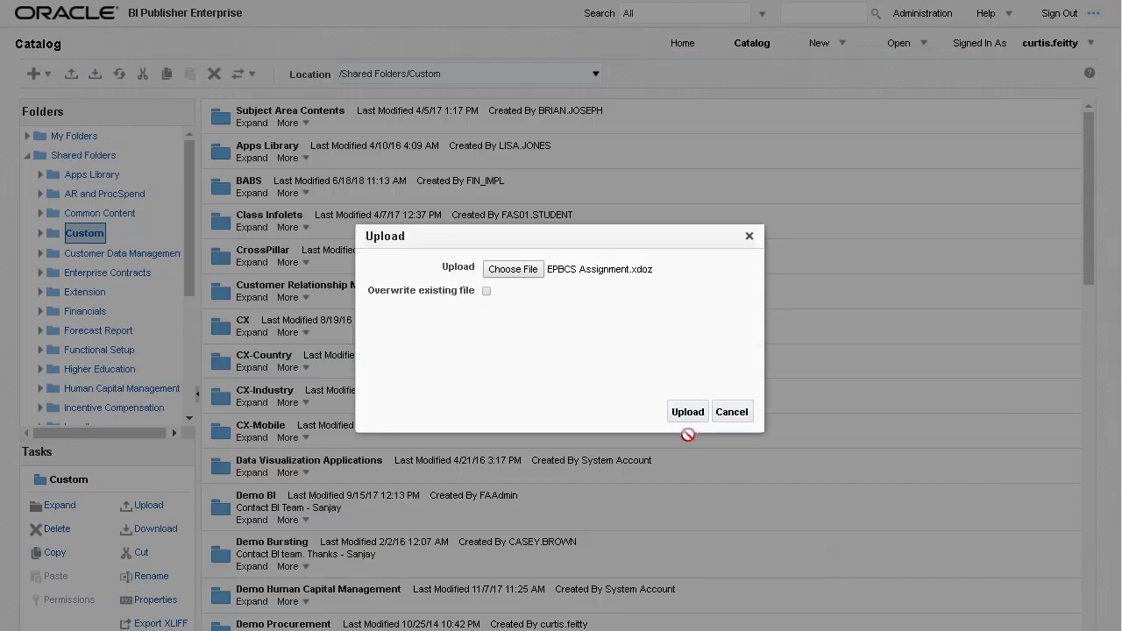
{"action": "left_click", "coordinate": [680, 416]}
{"action": "scroll", "coordinate": [776, 481], "scroll_direction": "down", "scroll_amount": 10}
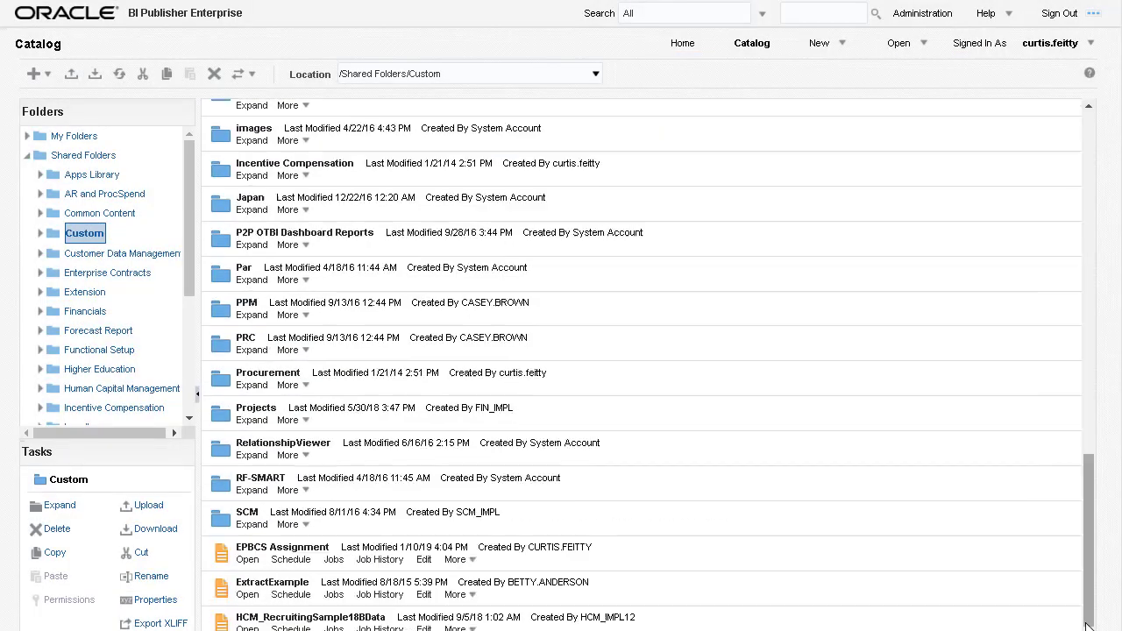
{"action": "left_click", "coordinate": [871, 558]}
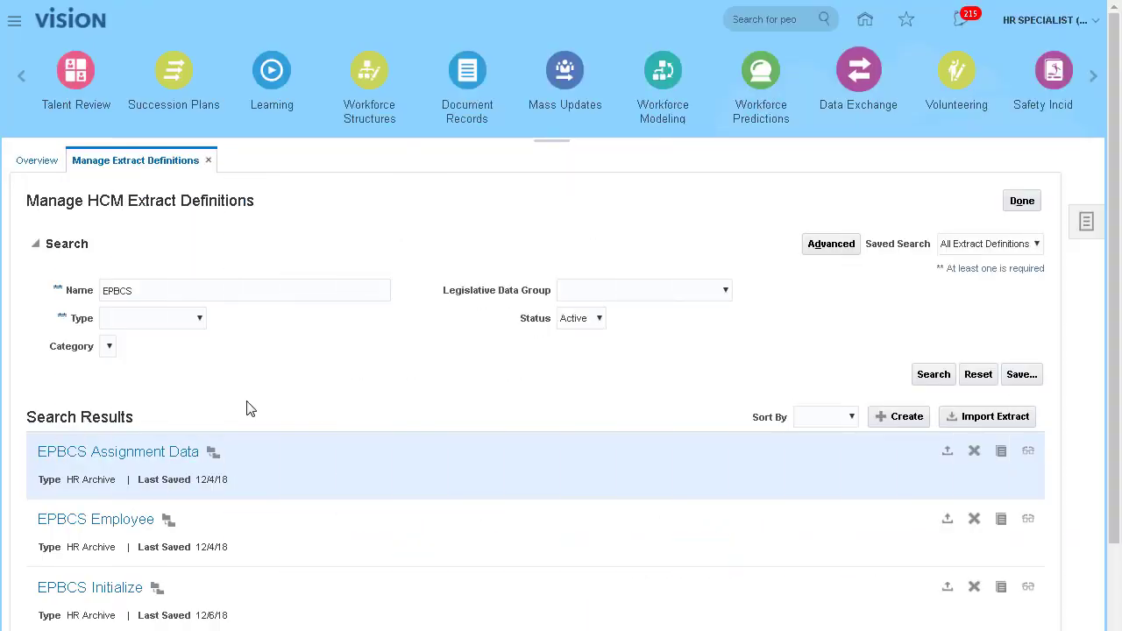
Expand the EPBCS Assignment Data execution tree and submit it, accepting the valid-structure message.
{"action": "left_click", "coordinate": [184, 449]}
{"action": "scroll", "coordinate": [684, 302], "scroll_direction": "down", "scroll_amount": 3}
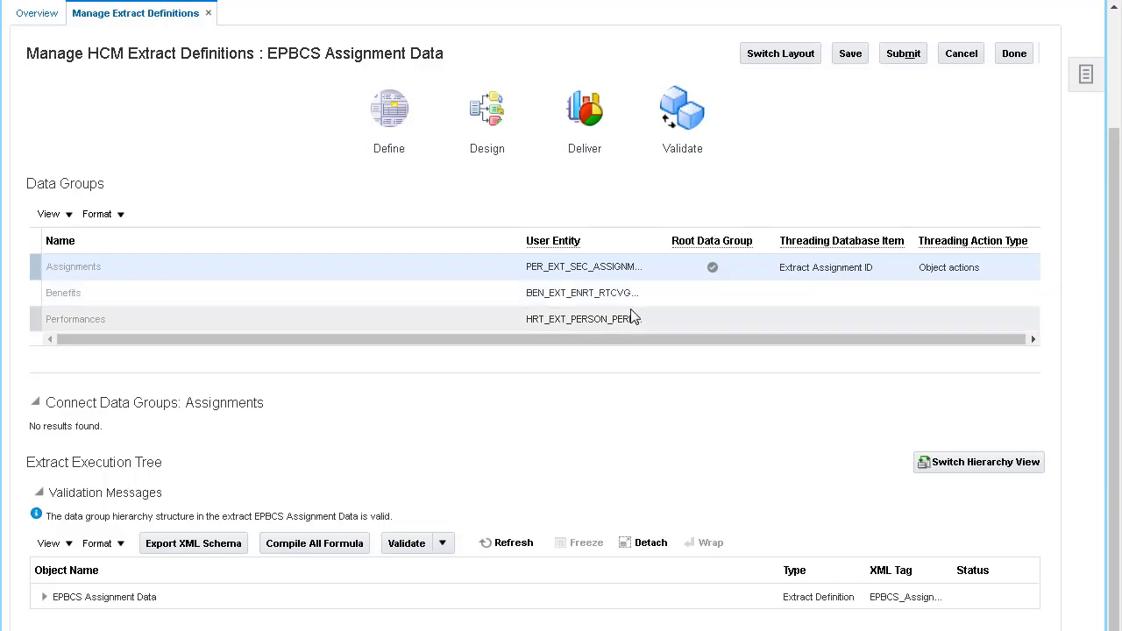
{"action": "left_click", "coordinate": [43, 600]}
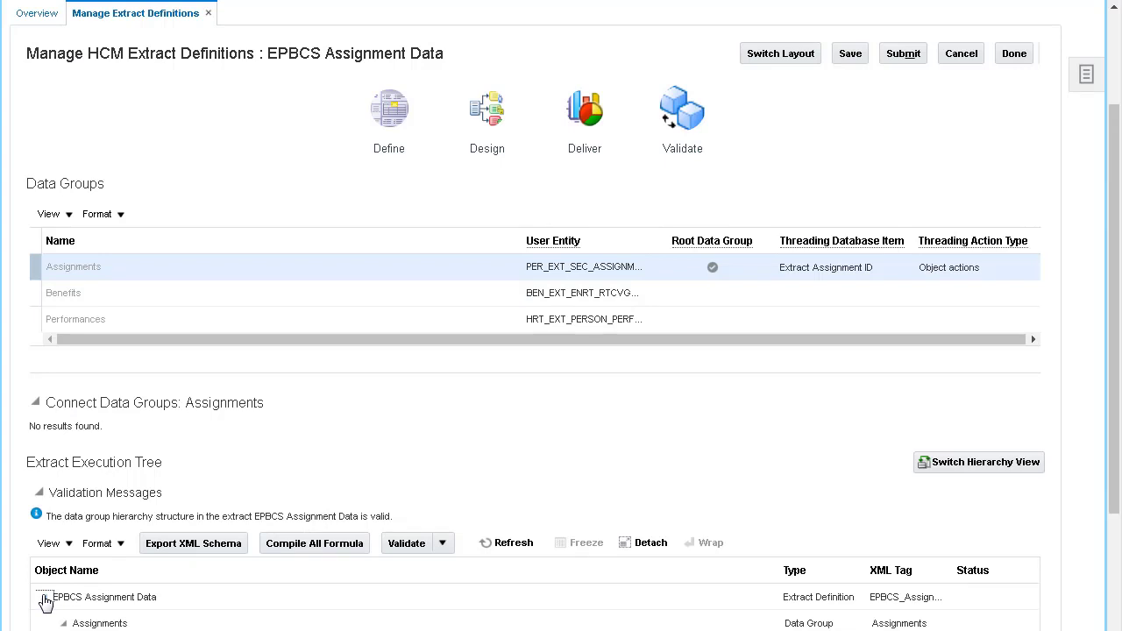
{"action": "left_click", "coordinate": [1117, 618]}
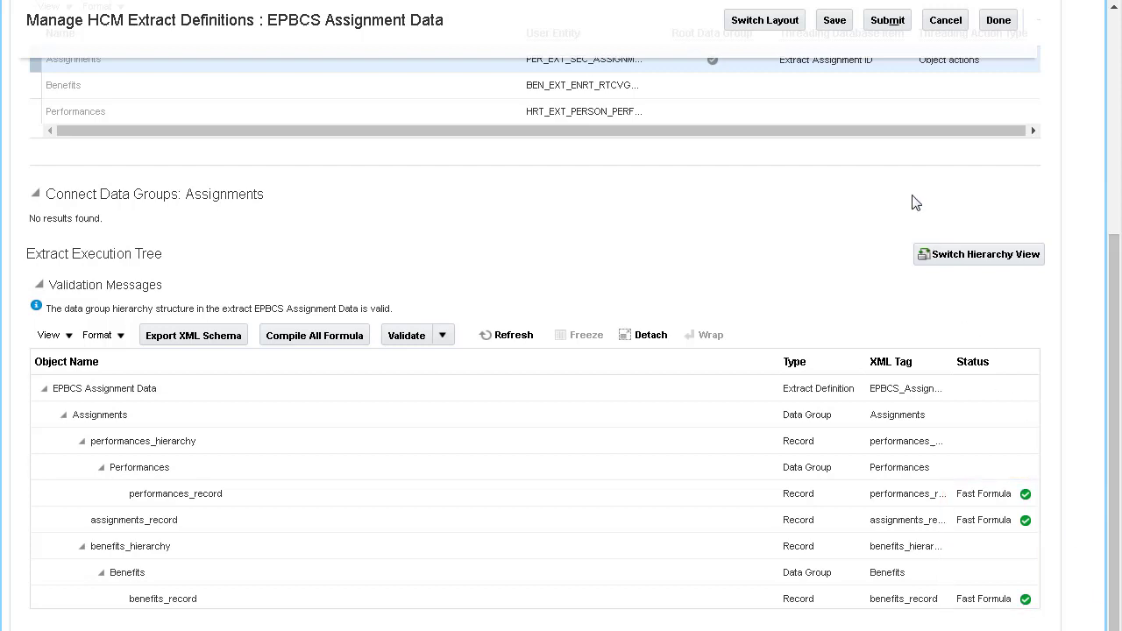
{"action": "left_click", "coordinate": [888, 22]}
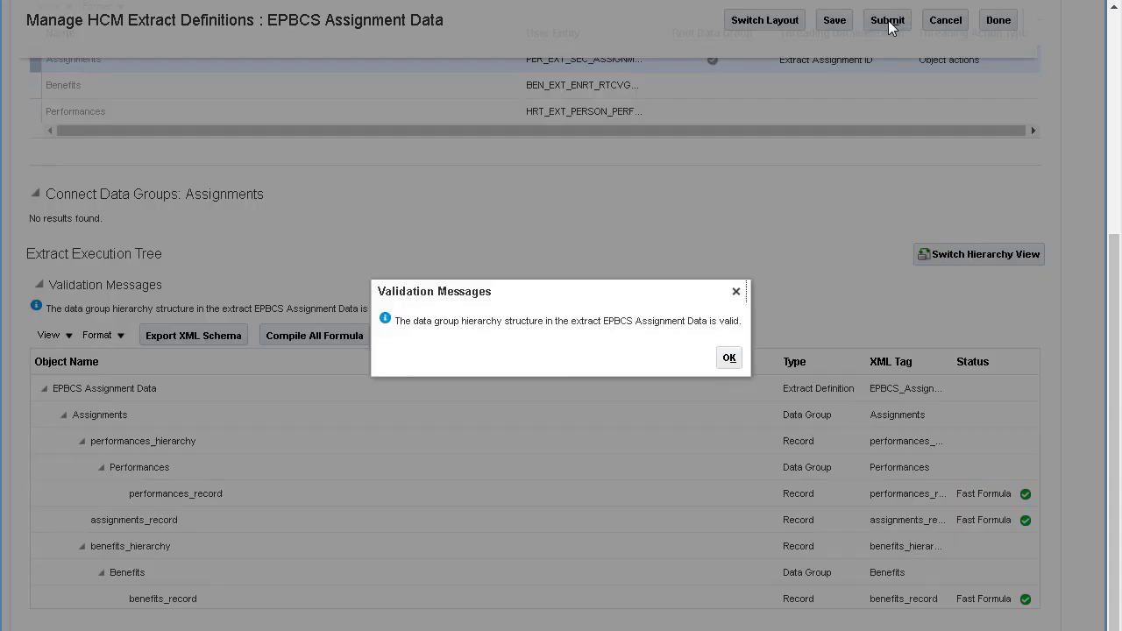
{"action": "left_click", "coordinate": [729, 357]}
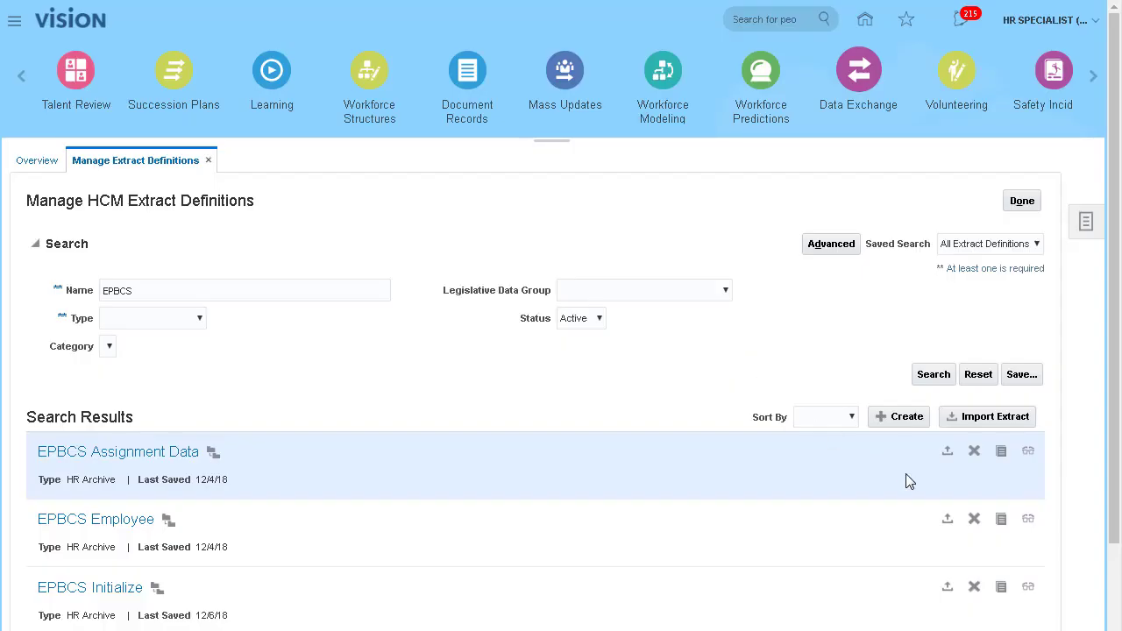
{"action": "left_click", "coordinate": [1115, 618]}
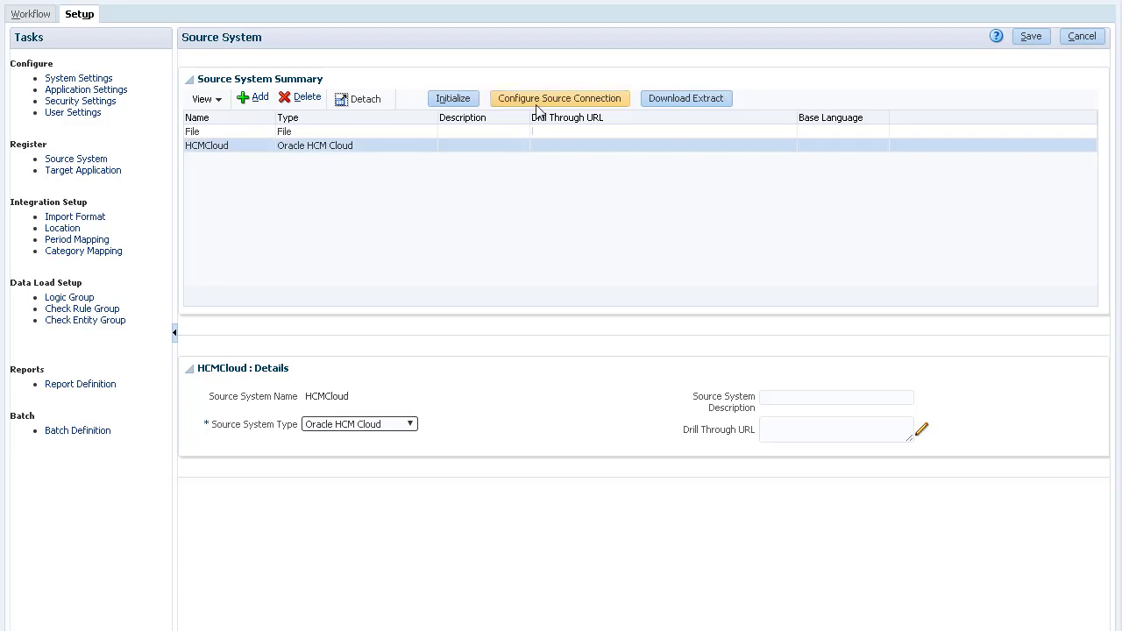
Check HCMCloud's web services URL in the connection settings, then initialize HCMCloud with prefix TS-.
{"action": "left_click", "coordinate": [596, 101]}
{"action": "left_click_drag", "start_coordinate": [793, 349], "coordinate": [793, 377]}
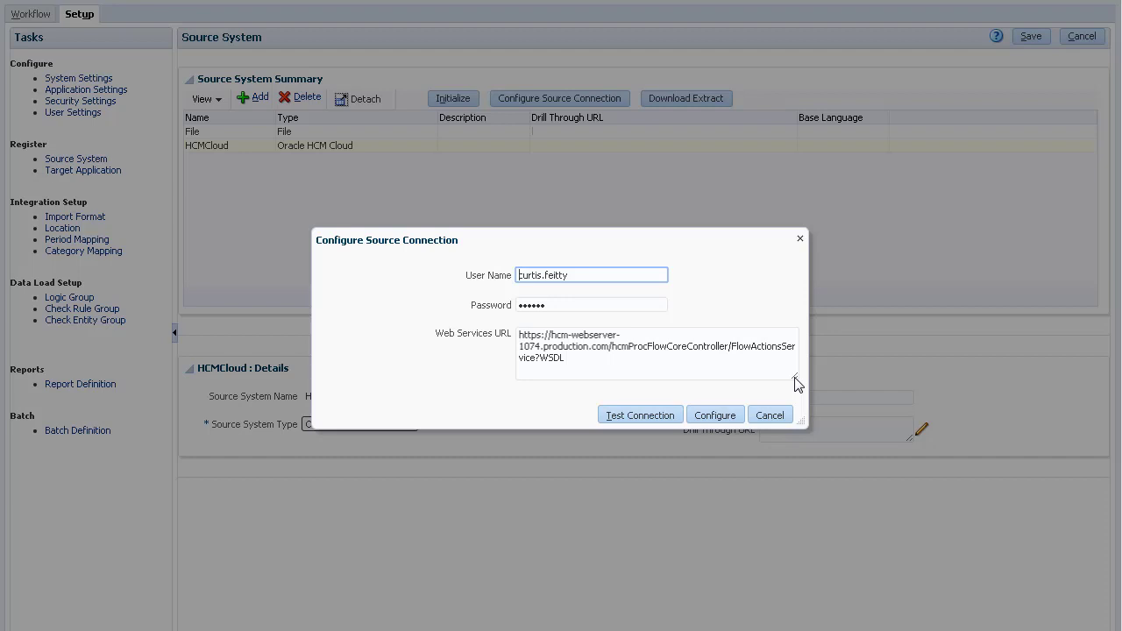
{"action": "left_click", "coordinate": [770, 417]}
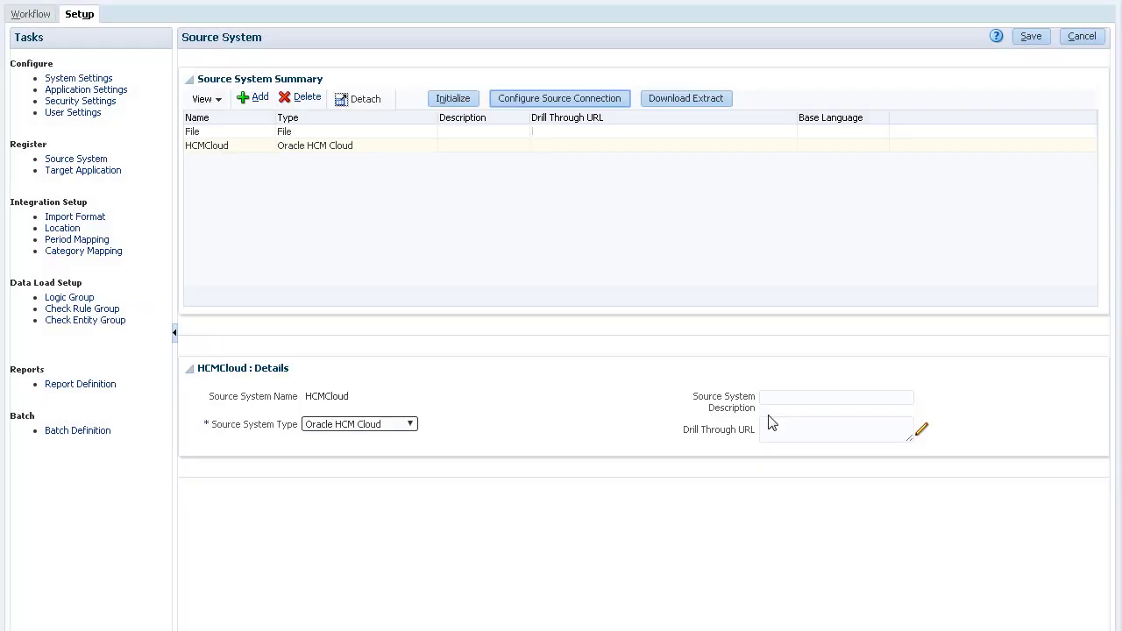
{"action": "left_click", "coordinate": [464, 102]}
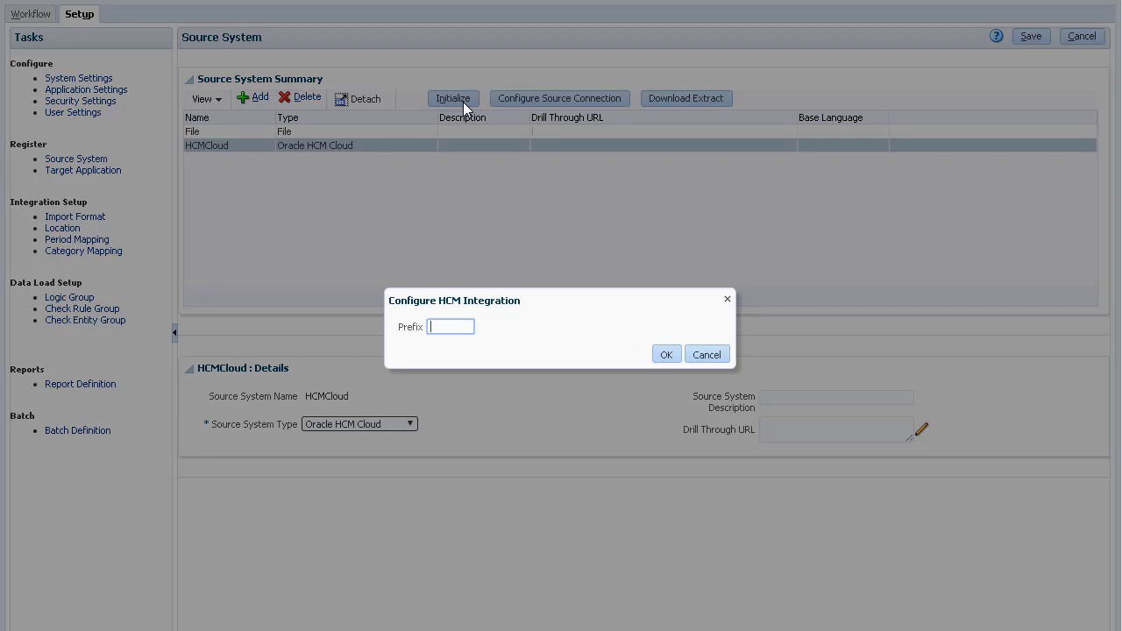
{"action": "type", "text": "TS-"}
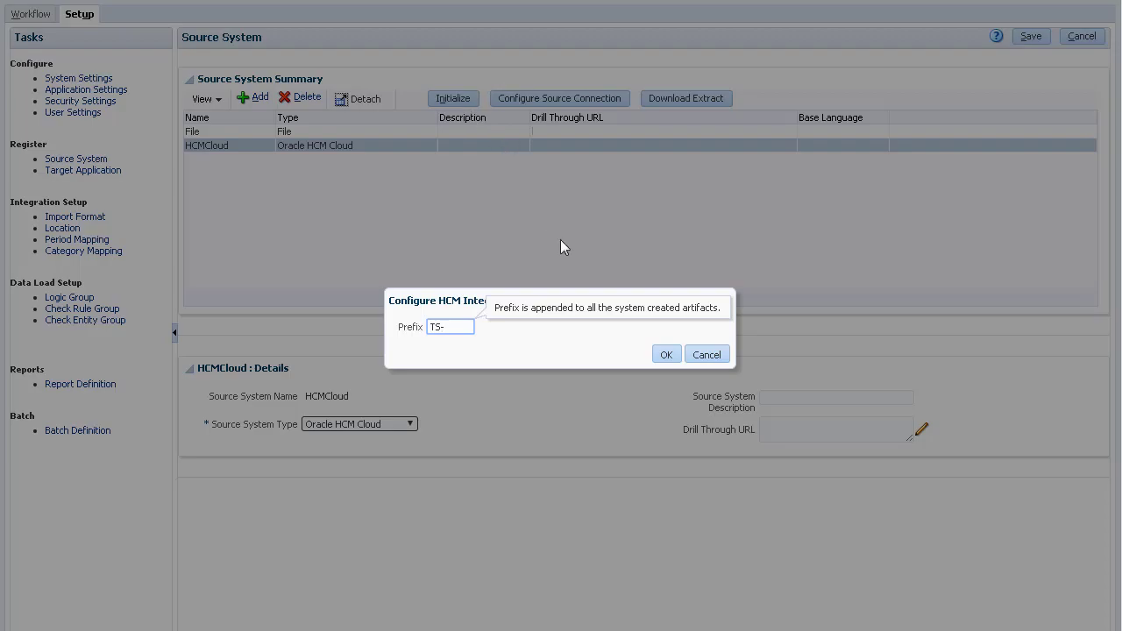
{"action": "left_click", "coordinate": [665, 354]}
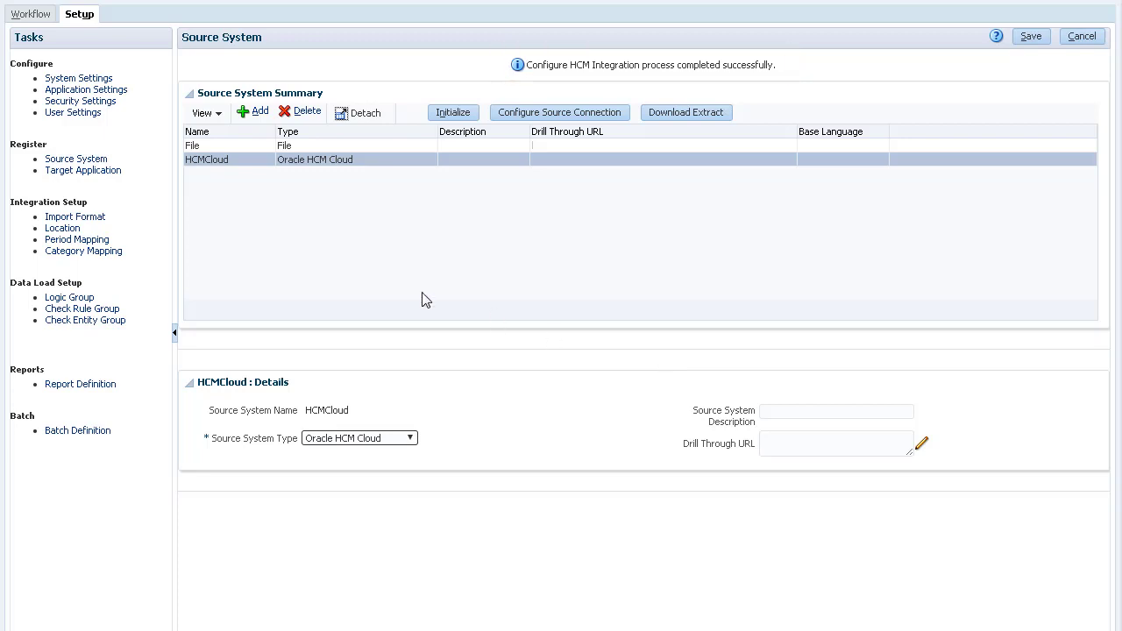
Inspect the TS-EPBCS Assignment Data dimensions, TS-HCMEMPDATA mappings and TS-FusionHCM location details.
{"action": "left_click", "coordinate": [112, 179]}
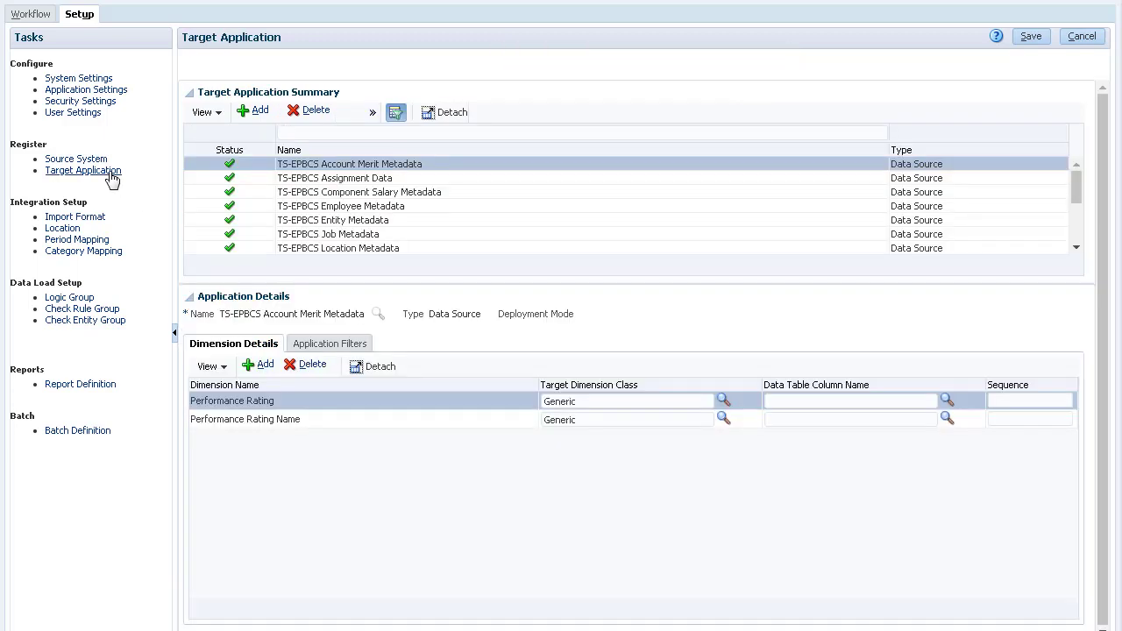
{"action": "left_click", "coordinate": [1044, 178]}
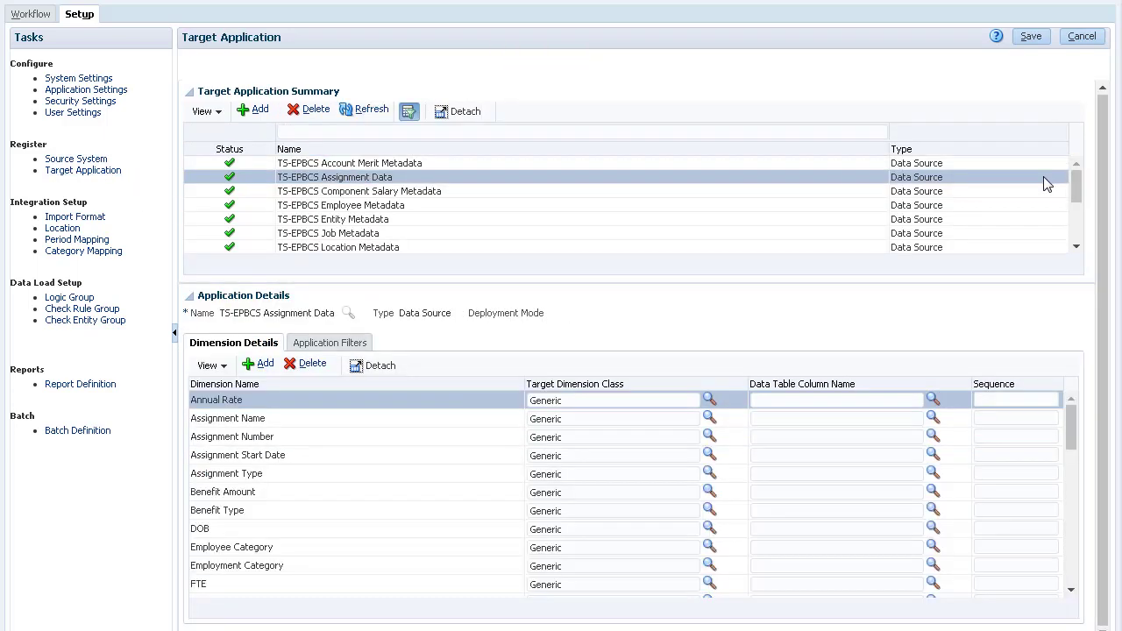
{"action": "left_click", "coordinate": [86, 220]}
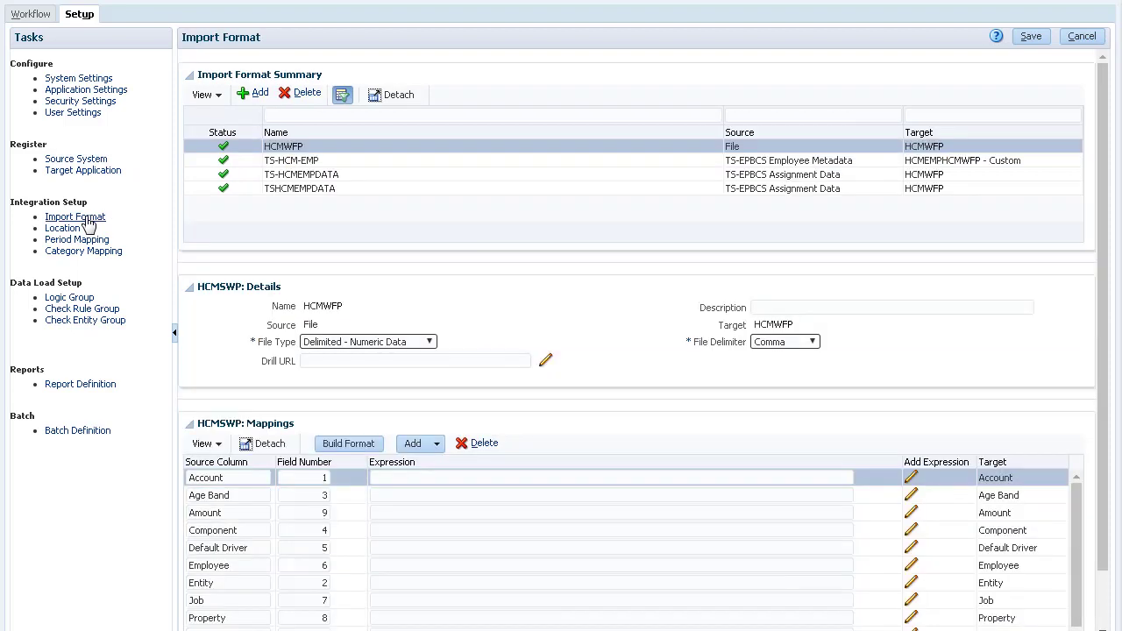
{"action": "left_click", "coordinate": [382, 175]}
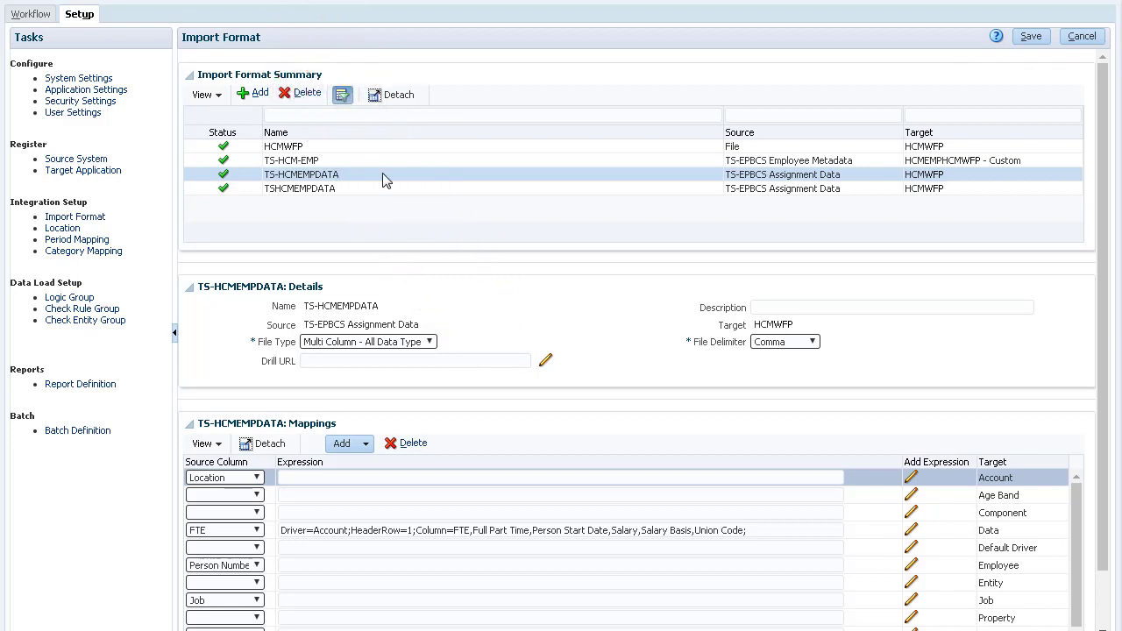
{"action": "left_click", "coordinate": [66, 229]}
{"action": "left_click", "coordinate": [267, 200]}
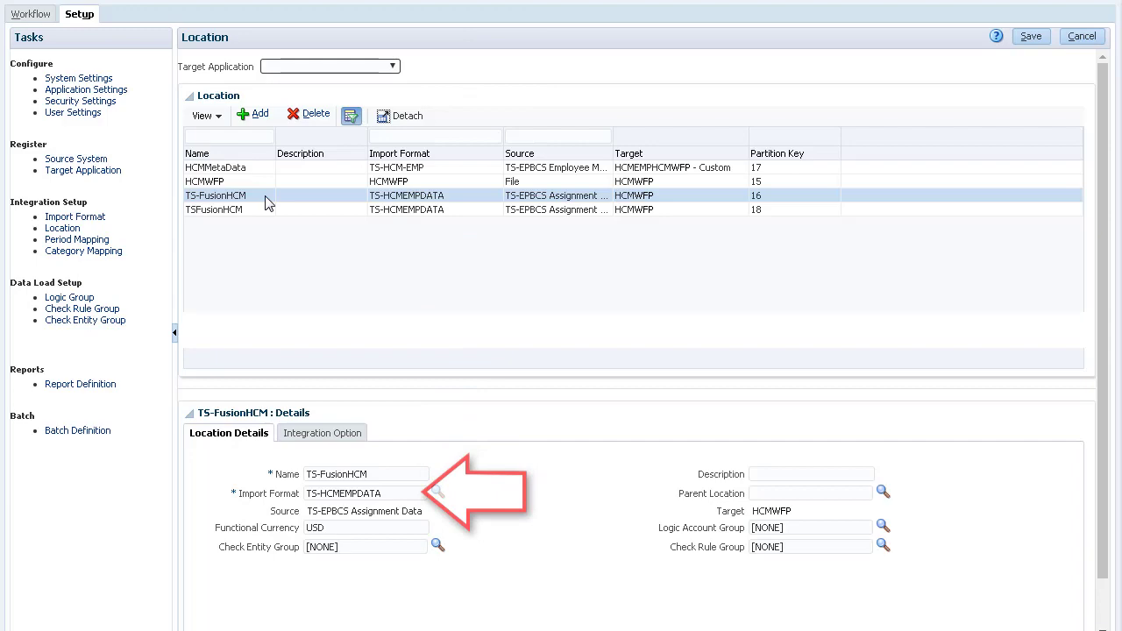
Look over the period and category mappings, then bring up the workflow's data load mappings.
{"action": "left_click", "coordinate": [103, 244]}
{"action": "left_click", "coordinate": [106, 253]}
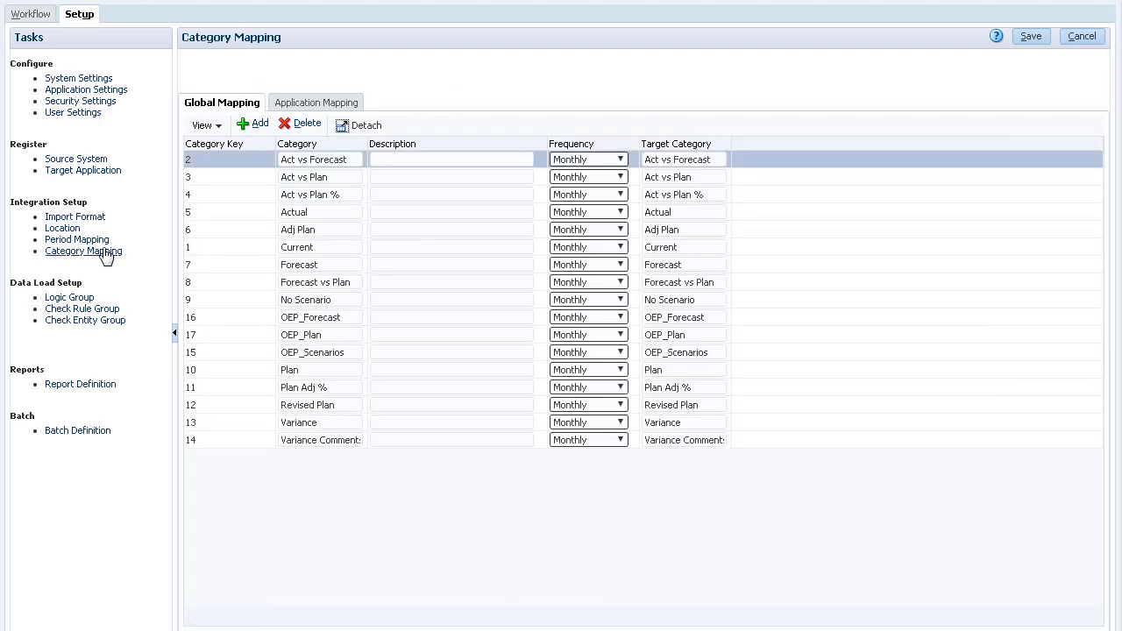
{"action": "left_click", "coordinate": [32, 13]}
{"action": "left_click", "coordinate": [88, 103]}
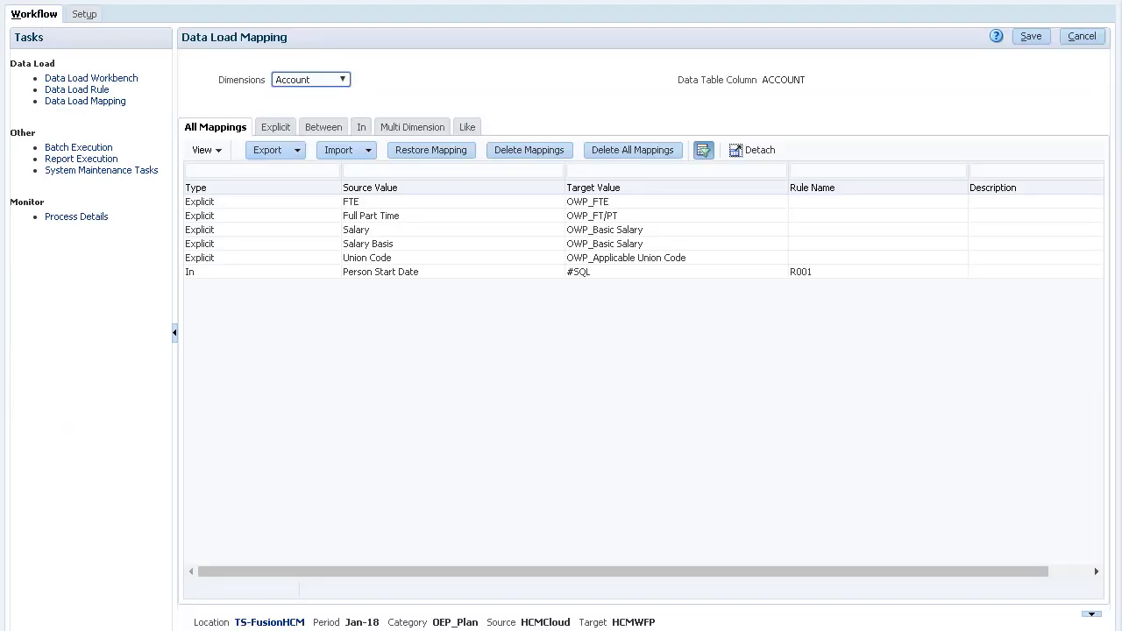
Step through the Employee, Job, Entity and Account dimension mappings, then open Data Load Rule.
{"action": "left_click", "coordinate": [311, 80]}
{"action": "left_click", "coordinate": [312, 156]}
{"action": "left_click", "coordinate": [313, 80]}
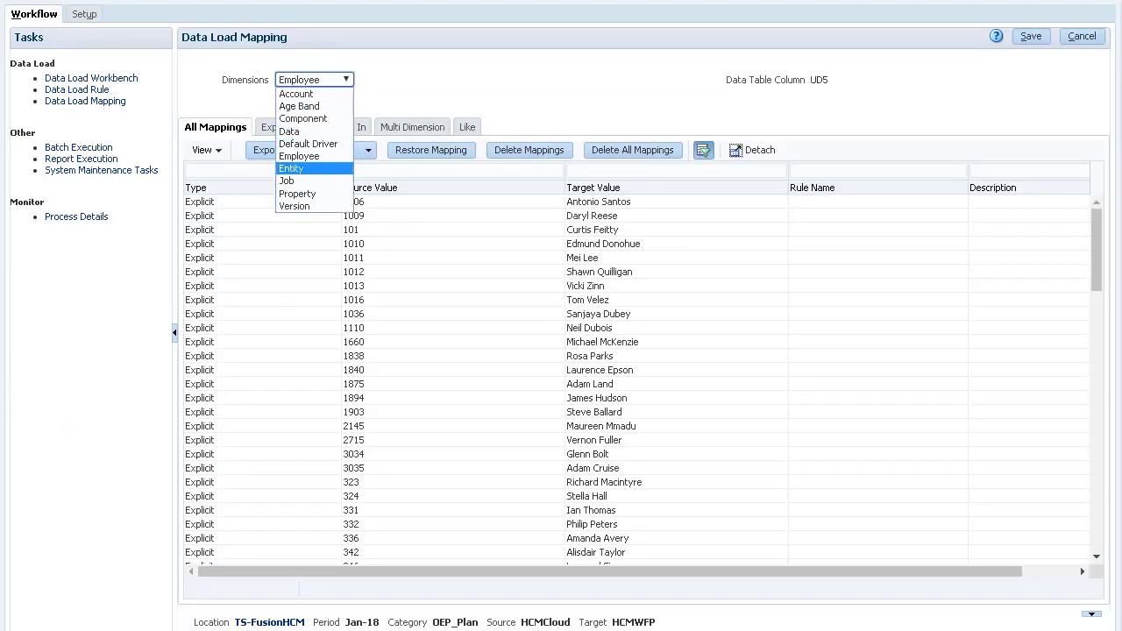
{"action": "left_click", "coordinate": [312, 180]}
{"action": "left_click", "coordinate": [313, 80]}
{"action": "left_click", "coordinate": [311, 168]}
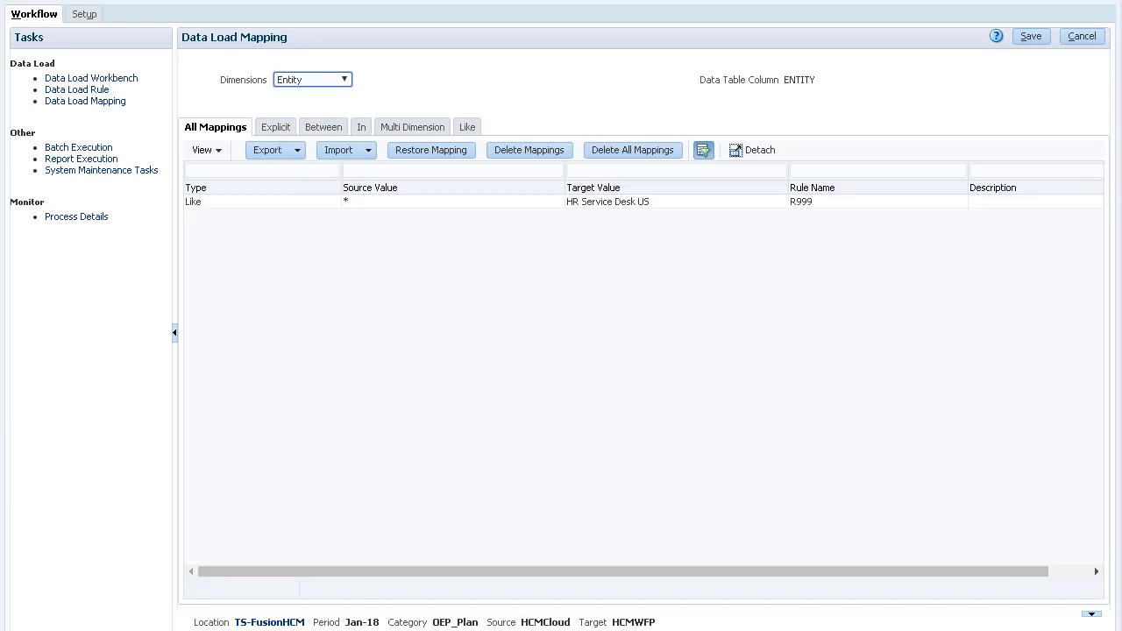
{"action": "left_click", "coordinate": [313, 80]}
{"action": "left_click", "coordinate": [337, 89]}
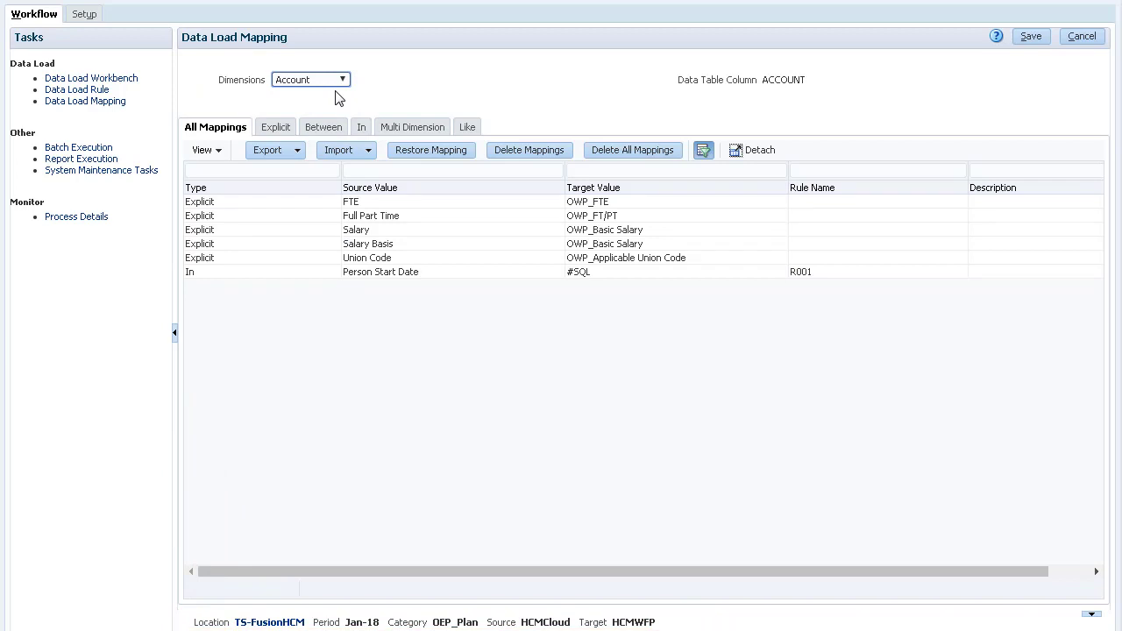
{"action": "left_click", "coordinate": [102, 91]}
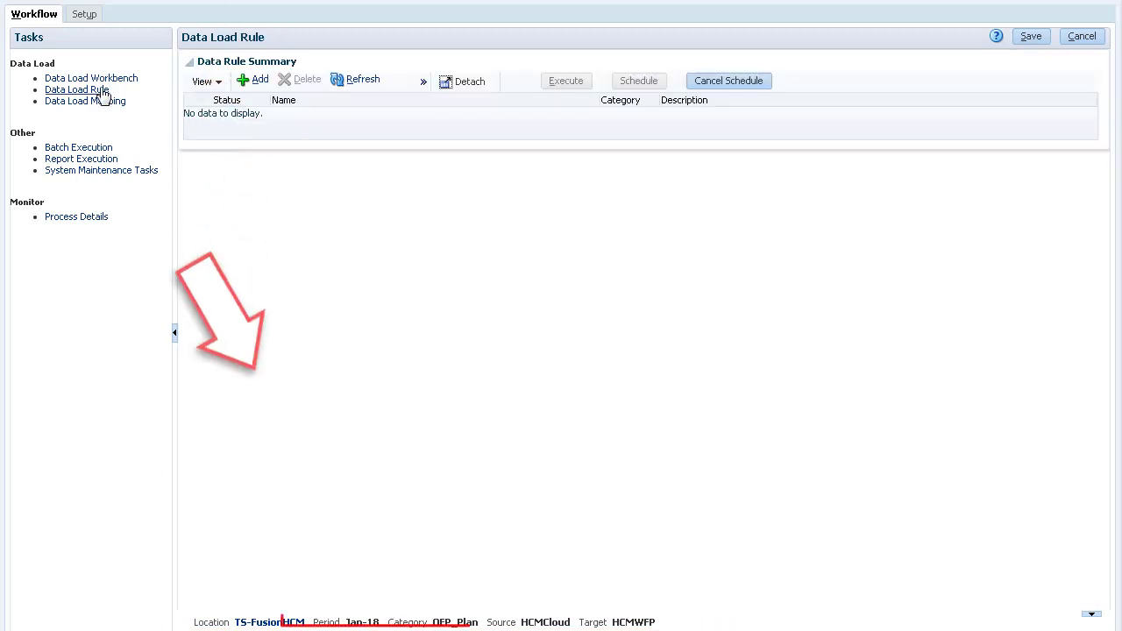
Add rule TS-Assignment Data with Load Method 'All data types with security', Purge Data File No, and save.
{"action": "left_click", "coordinate": [253, 80]}
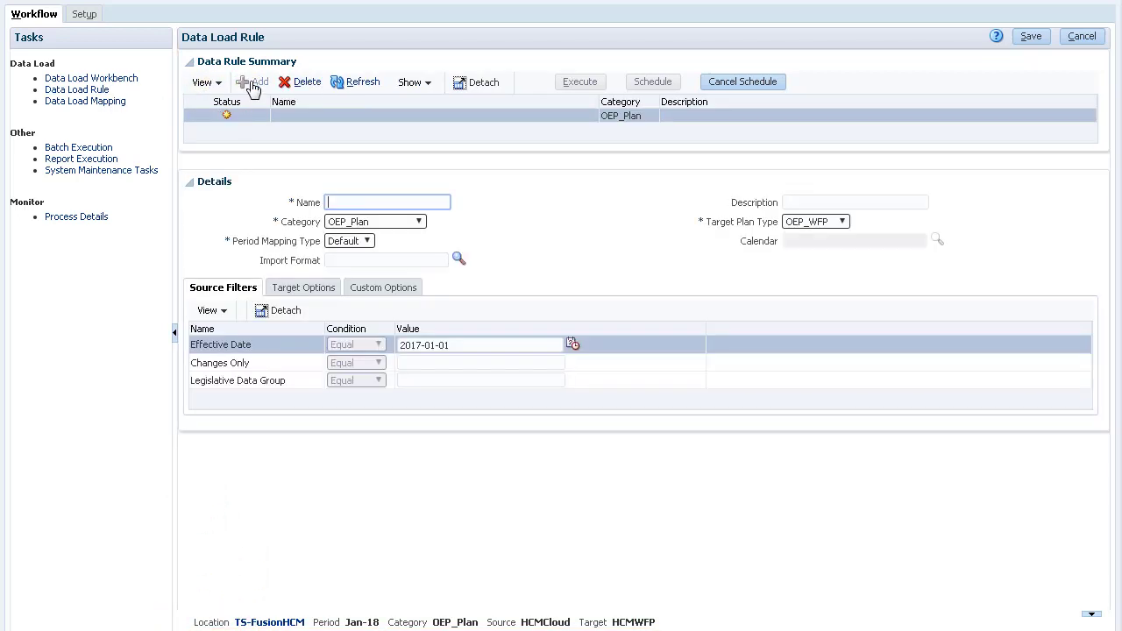
{"action": "type", "text": "TS-Assignment Data"}
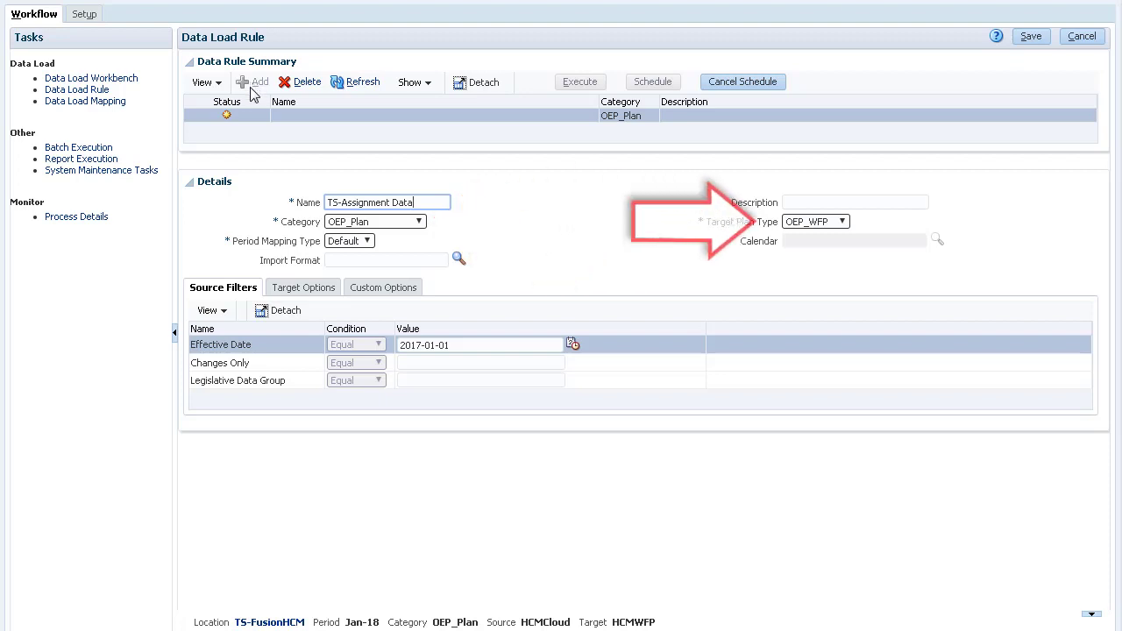
{"action": "left_click", "coordinate": [296, 288]}
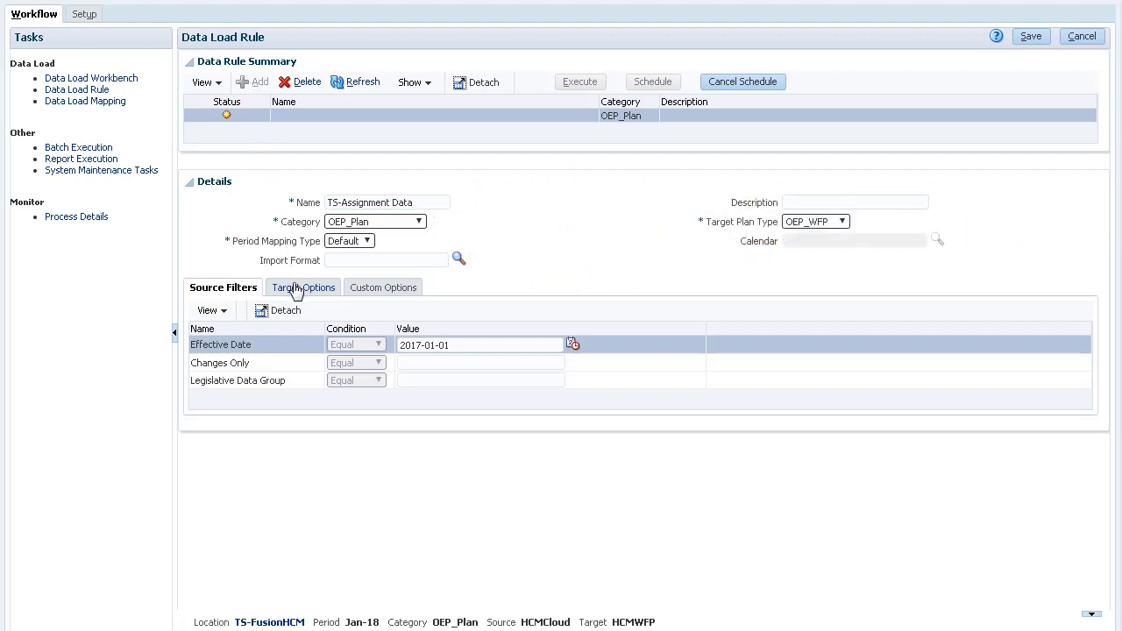
{"action": "left_click", "coordinate": [750, 344]}
{"action": "left_click", "coordinate": [551, 230]}
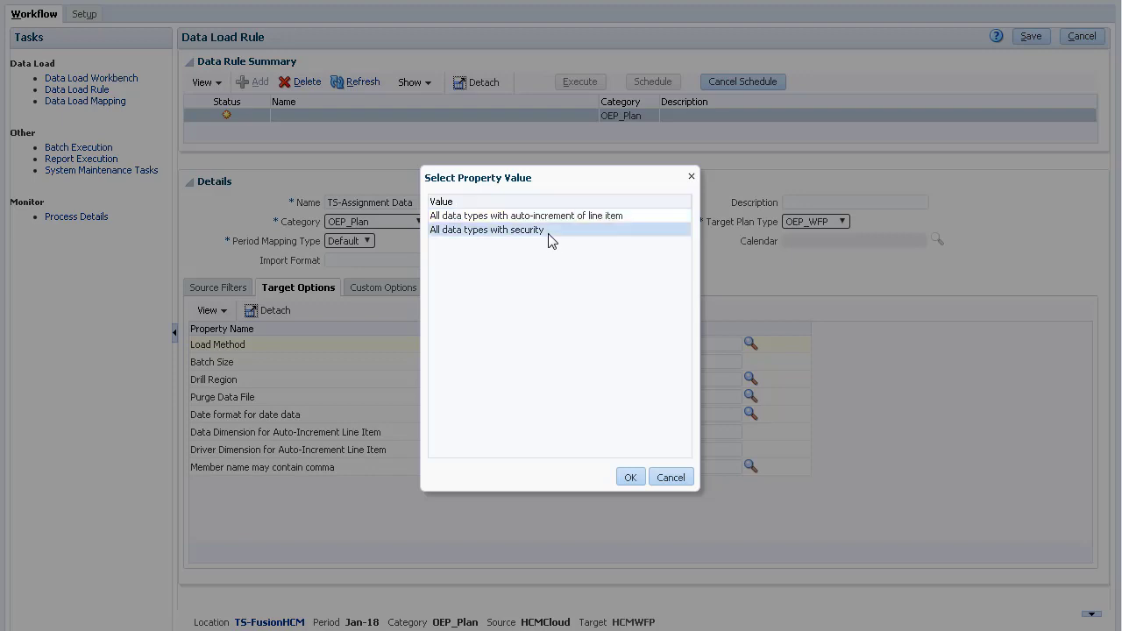
{"action": "left_click", "coordinate": [629, 477]}
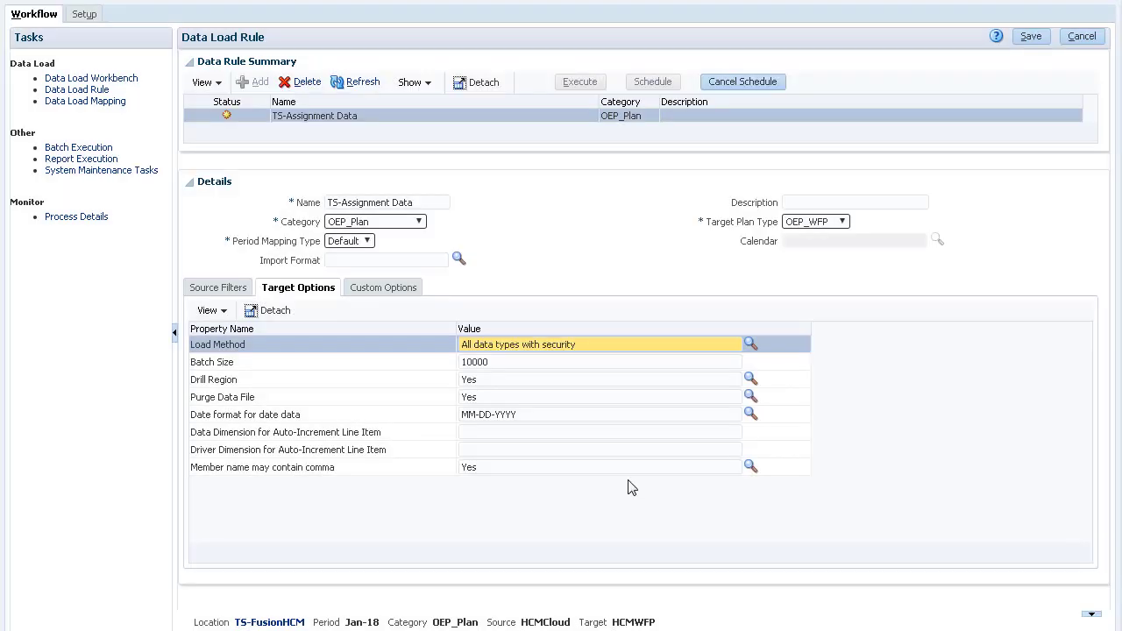
{"action": "left_click", "coordinate": [530, 391]}
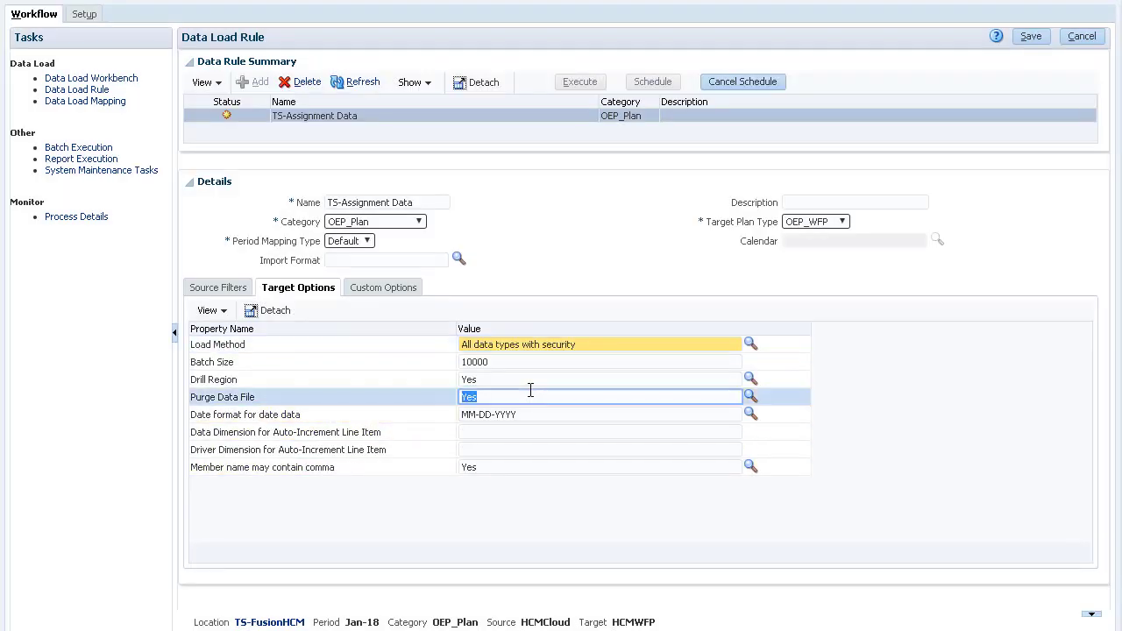
{"action": "left_click", "coordinate": [750, 397]}
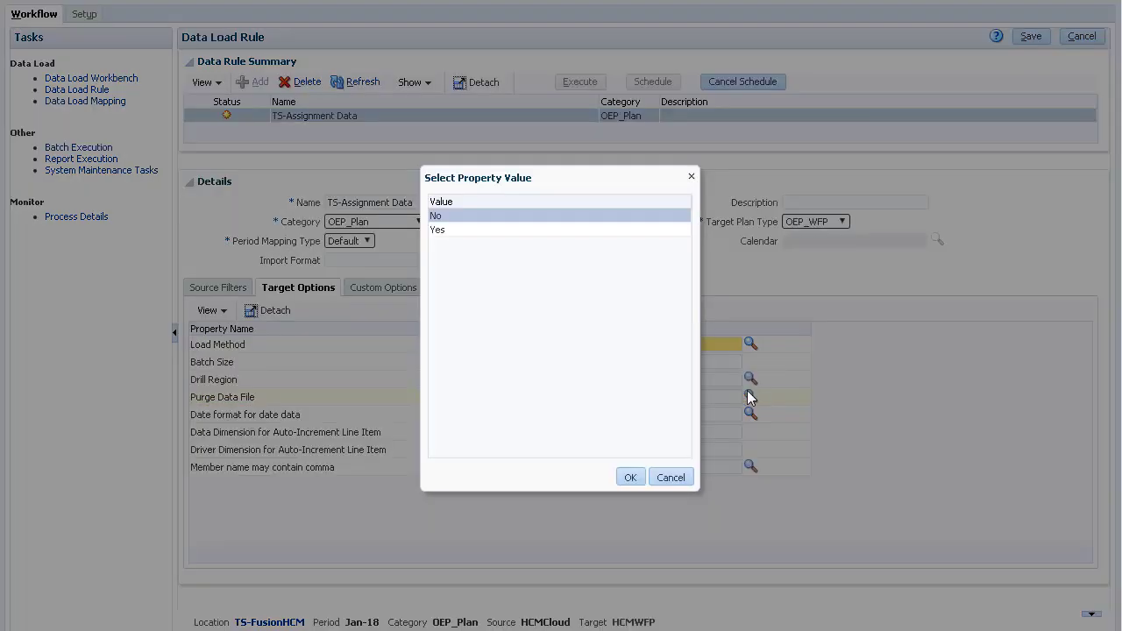
{"action": "left_click", "coordinate": [505, 219]}
{"action": "left_click", "coordinate": [631, 477]}
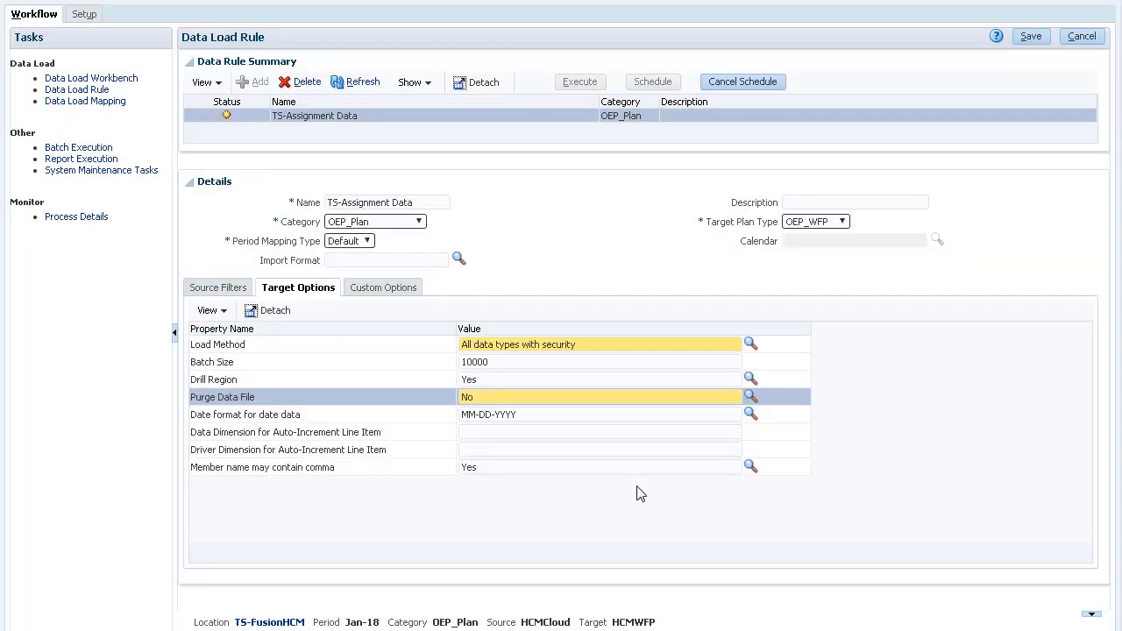
{"action": "left_click", "coordinate": [1031, 39]}
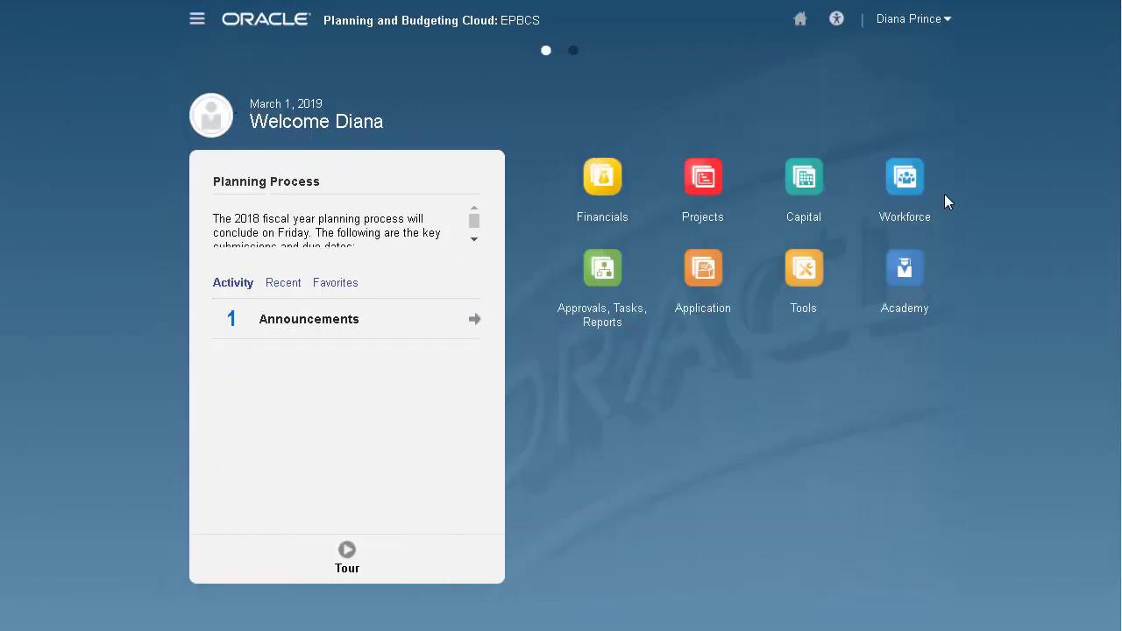
In Workforce > Compensation Planning, change the Analyst's FTE to 0.5 and save the form.
{"action": "left_click", "coordinate": [903, 191]}
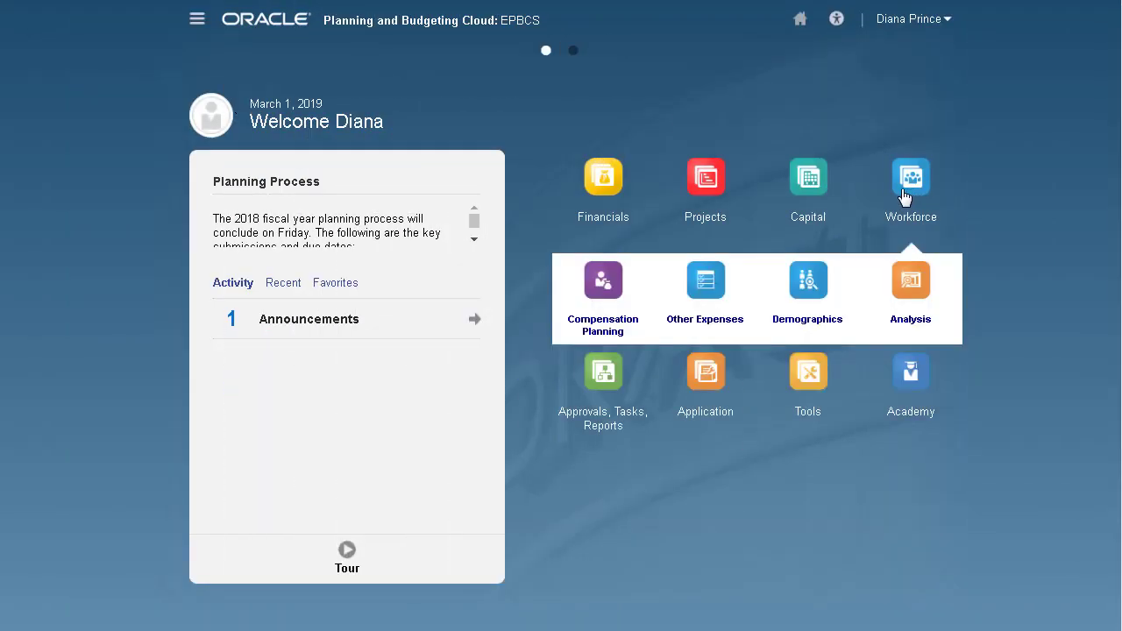
{"action": "left_click", "coordinate": [609, 293]}
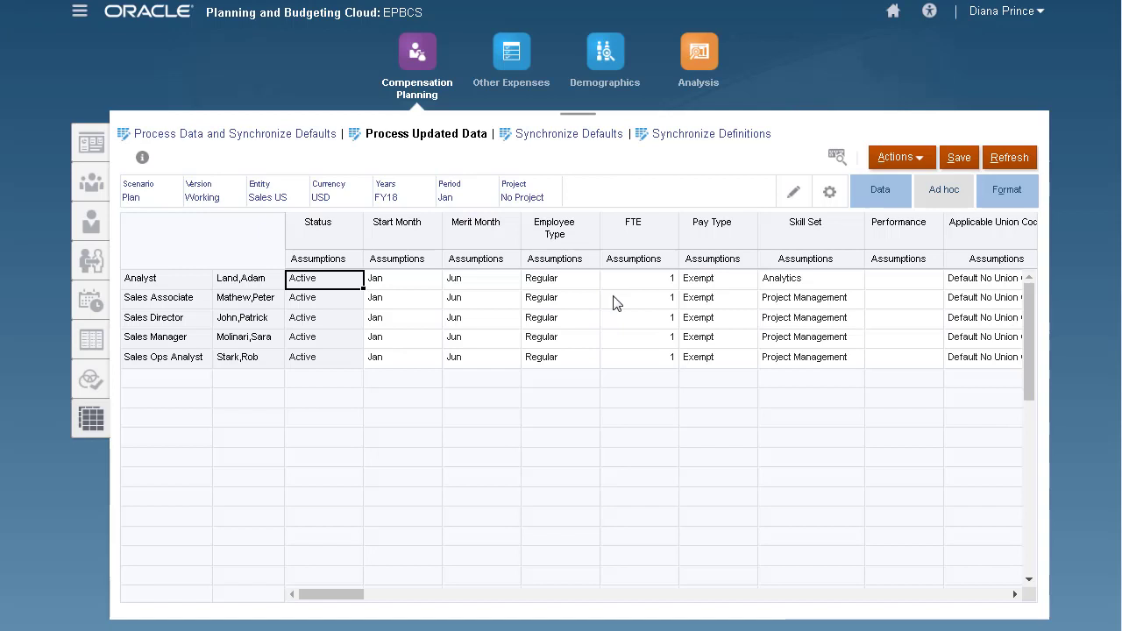
{"action": "left_click", "coordinate": [647, 282]}
{"action": "type", "text": "0.5"}
{"action": "key", "text": "Return"}
{"action": "left_click", "coordinate": [957, 161]}
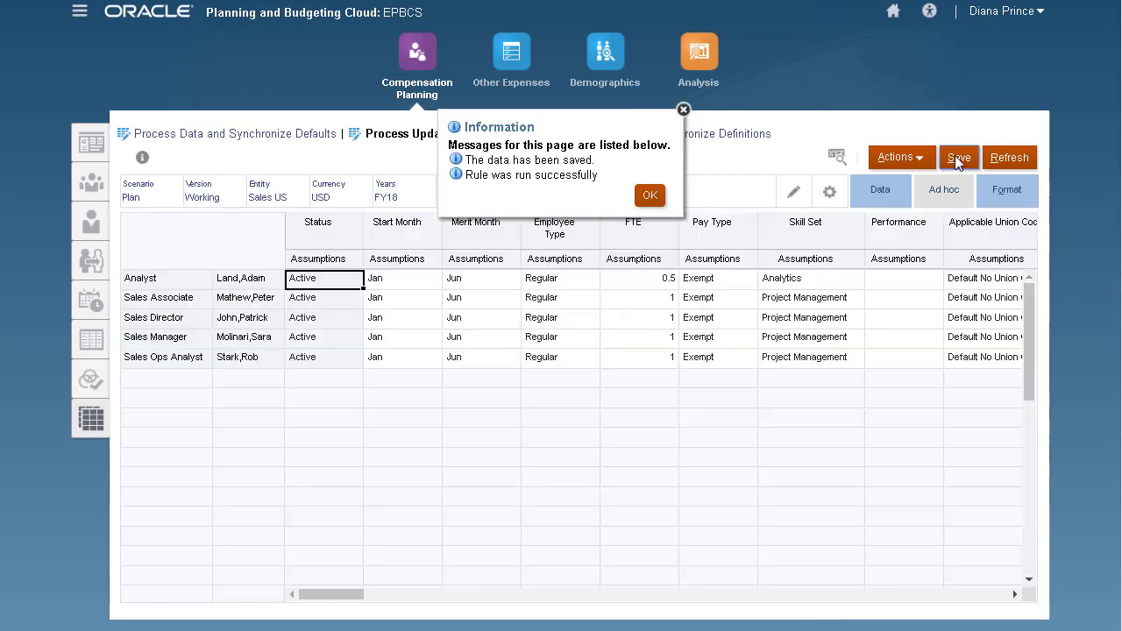
{"action": "left_click", "coordinate": [649, 194]}
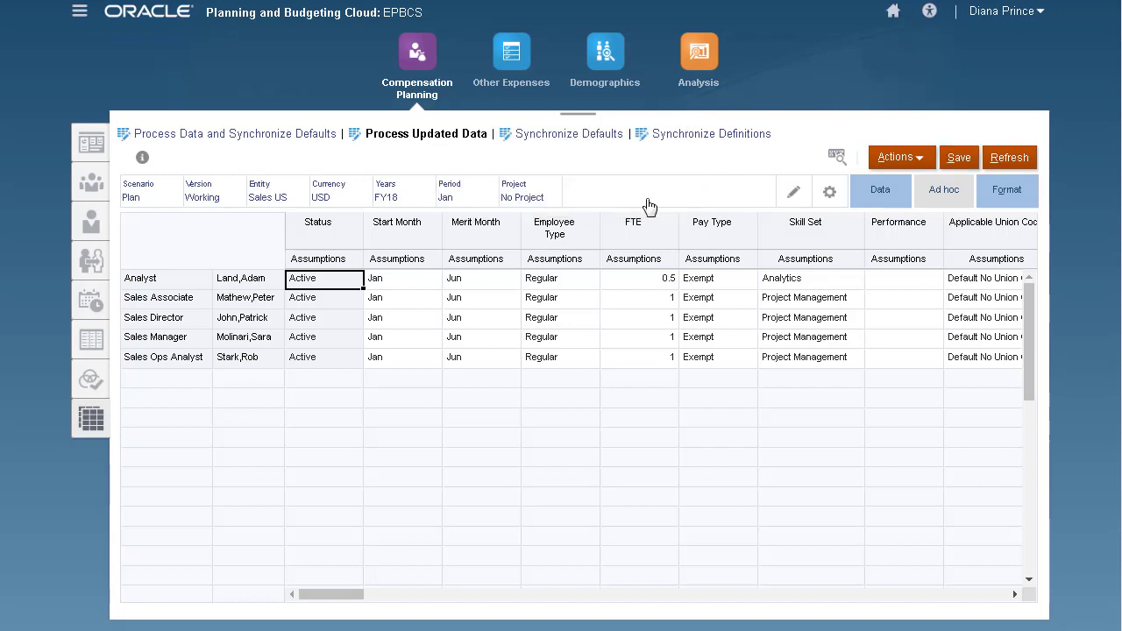
{"action": "left_click", "coordinate": [78, 10]}
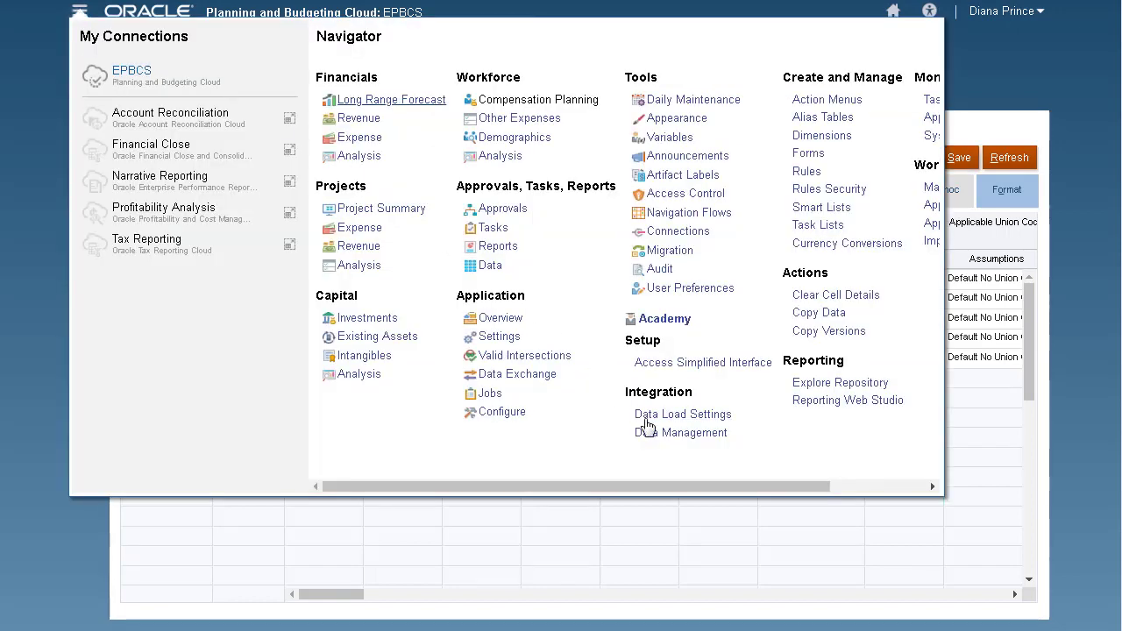
Execute the TS-Assignment Data rule with Import from Source and Export to Target, then refresh until it succeeds.
{"action": "left_click", "coordinate": [648, 429]}
{"action": "left_click", "coordinate": [167, 189]}
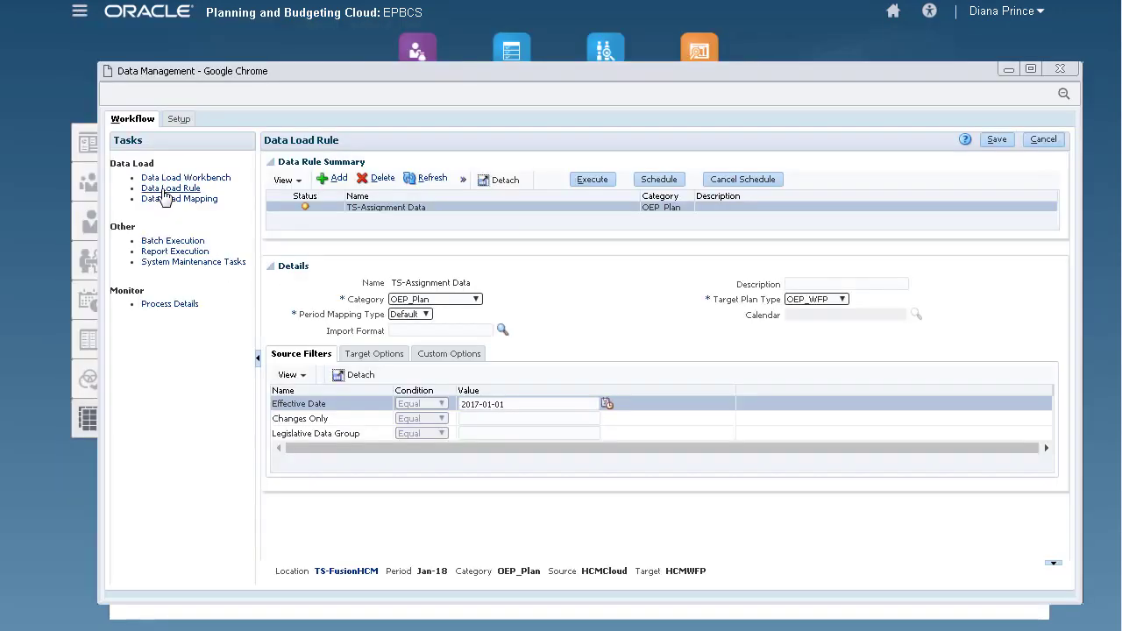
{"action": "left_click", "coordinate": [580, 180]}
{"action": "left_click", "coordinate": [603, 254]}
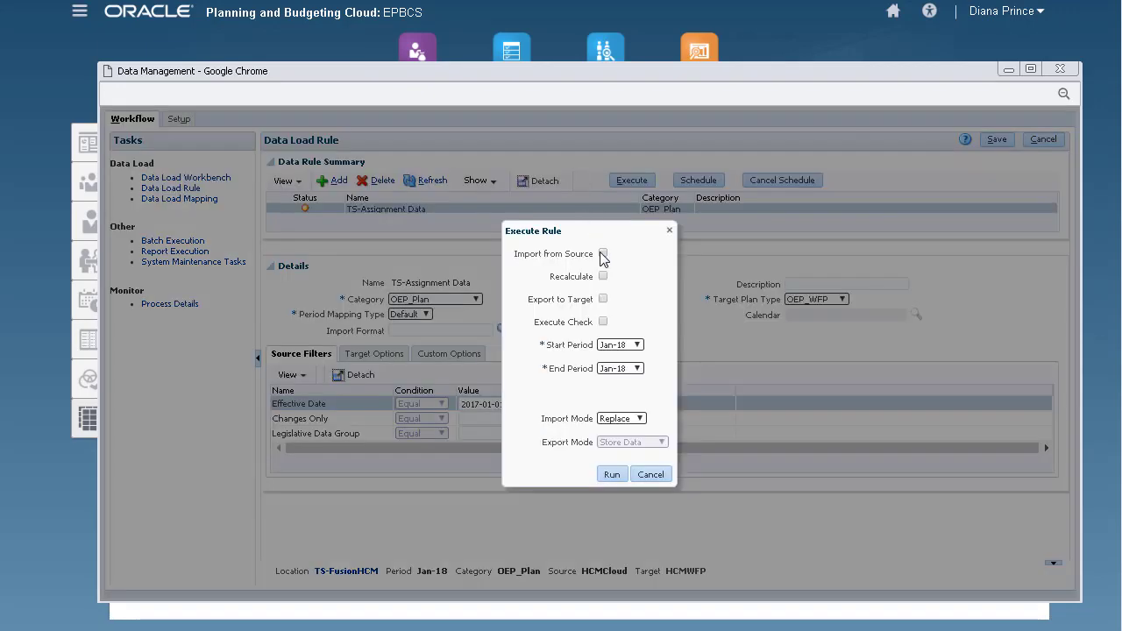
{"action": "left_click", "coordinate": [603, 298]}
{"action": "left_click", "coordinate": [611, 475]}
{"action": "left_click", "coordinate": [719, 254]}
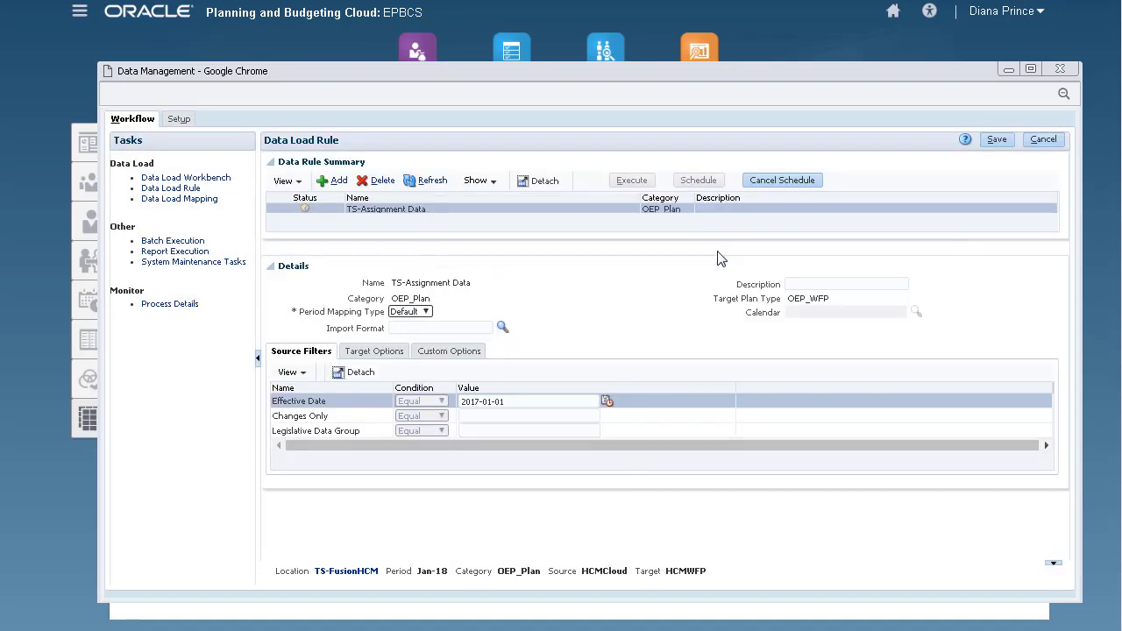
{"action": "left_click", "coordinate": [432, 181]}
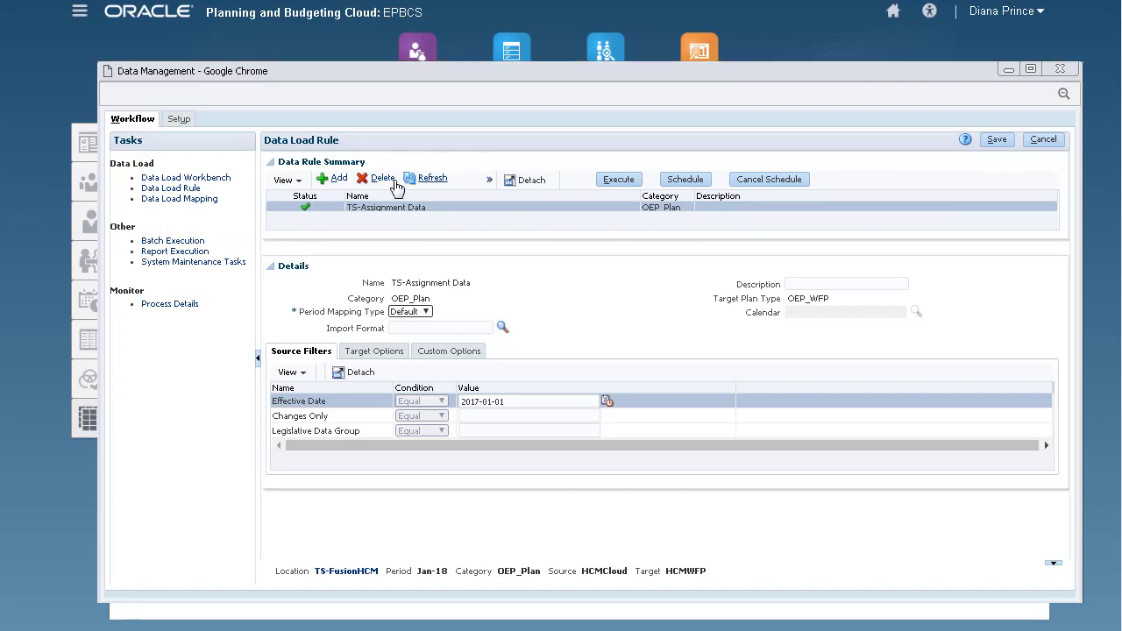
{"action": "left_click", "coordinate": [213, 179]}
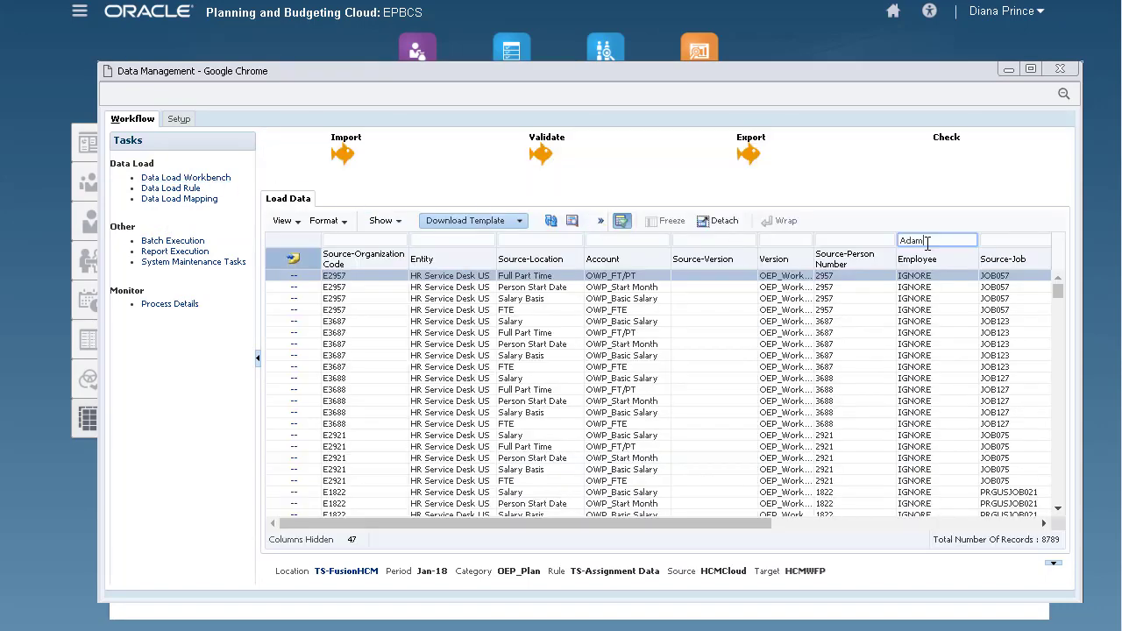
Filter the workbench to the Analyst employee's rows, view Source/Target Data, then close Data Management.
{"action": "key", "text": "Return"}
{"action": "left_click", "coordinate": [881, 310]}
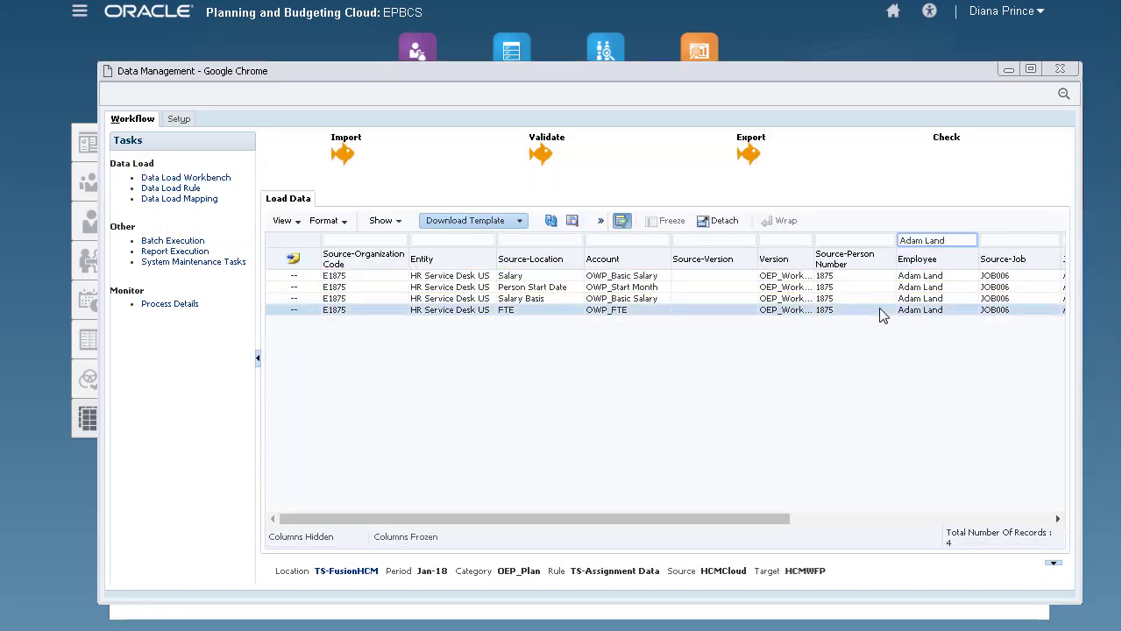
{"action": "left_click", "coordinate": [1017, 517]}
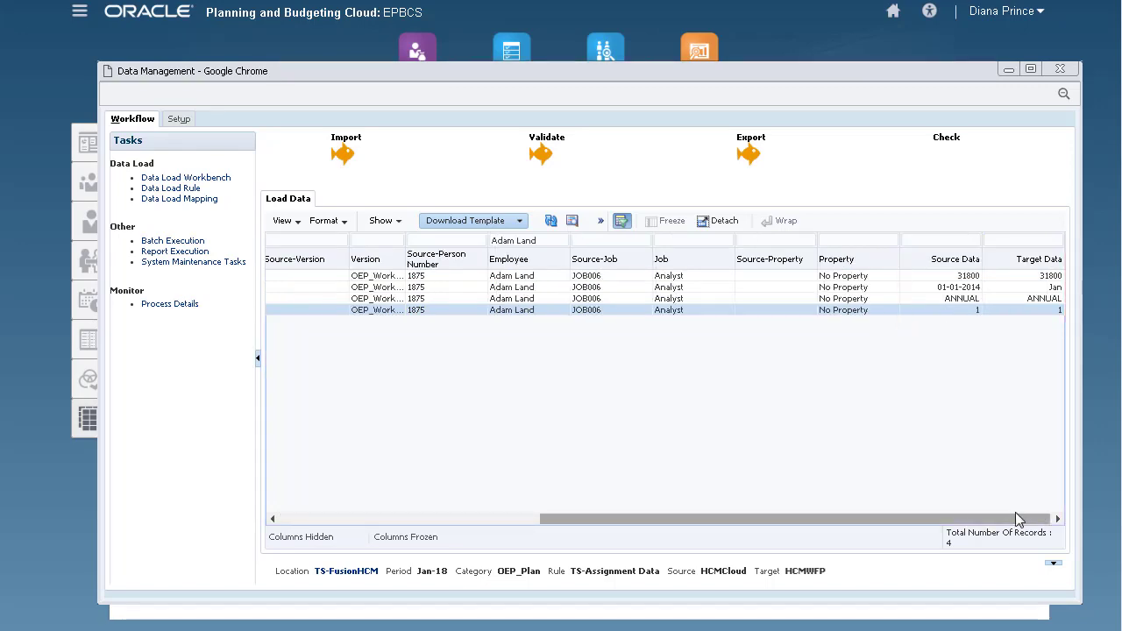
{"action": "left_click", "coordinate": [1060, 69]}
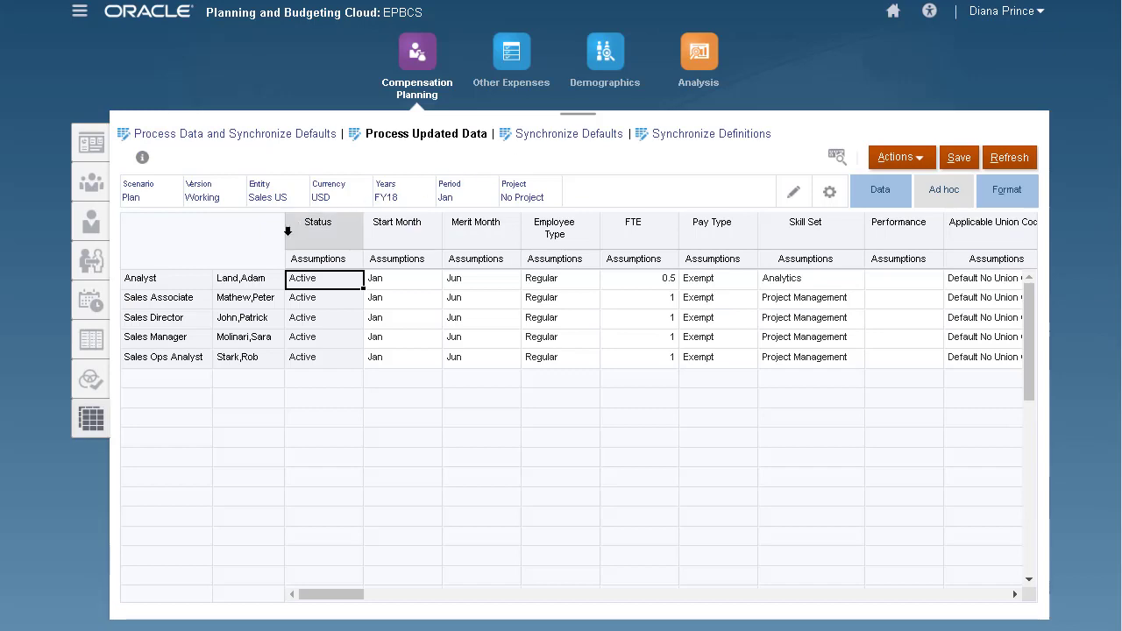
Run the Incremental Process Data with Synchronize Definition business rule on the Analyst's row.
{"action": "left_click", "coordinate": [228, 279]}
{"action": "right_click", "coordinate": [228, 279]}
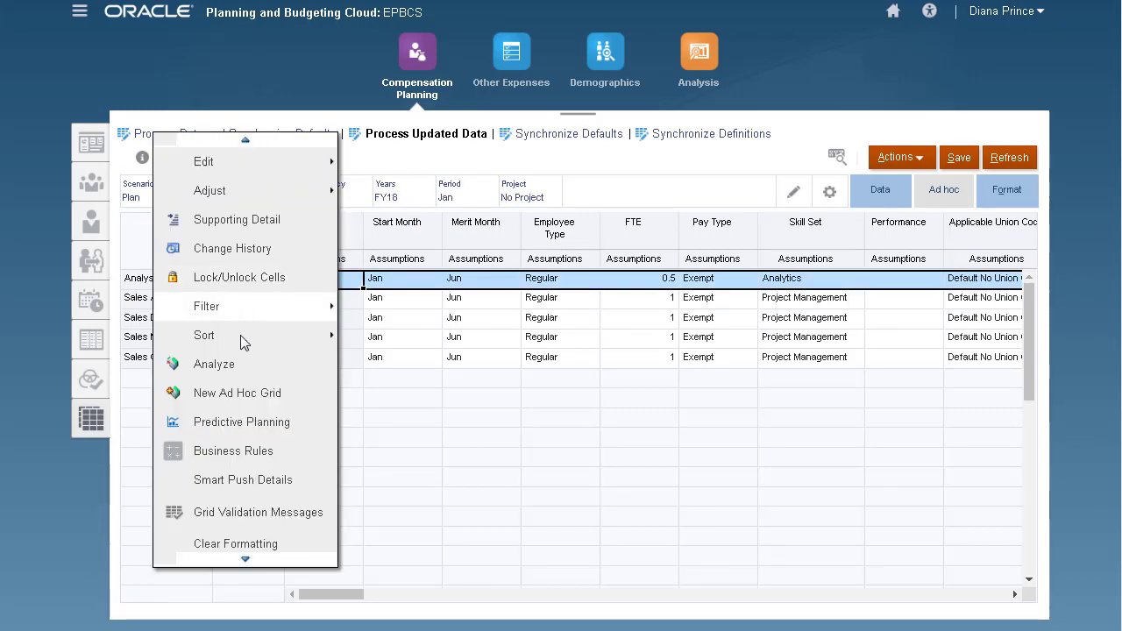
{"action": "left_click", "coordinate": [282, 447]}
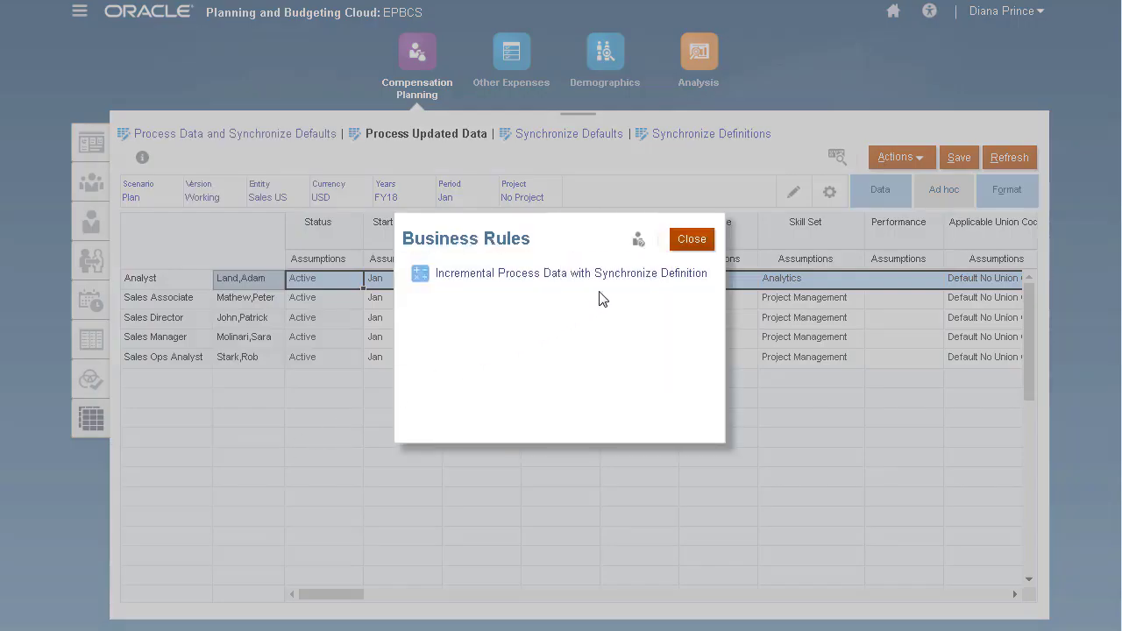
{"action": "left_click", "coordinate": [631, 280]}
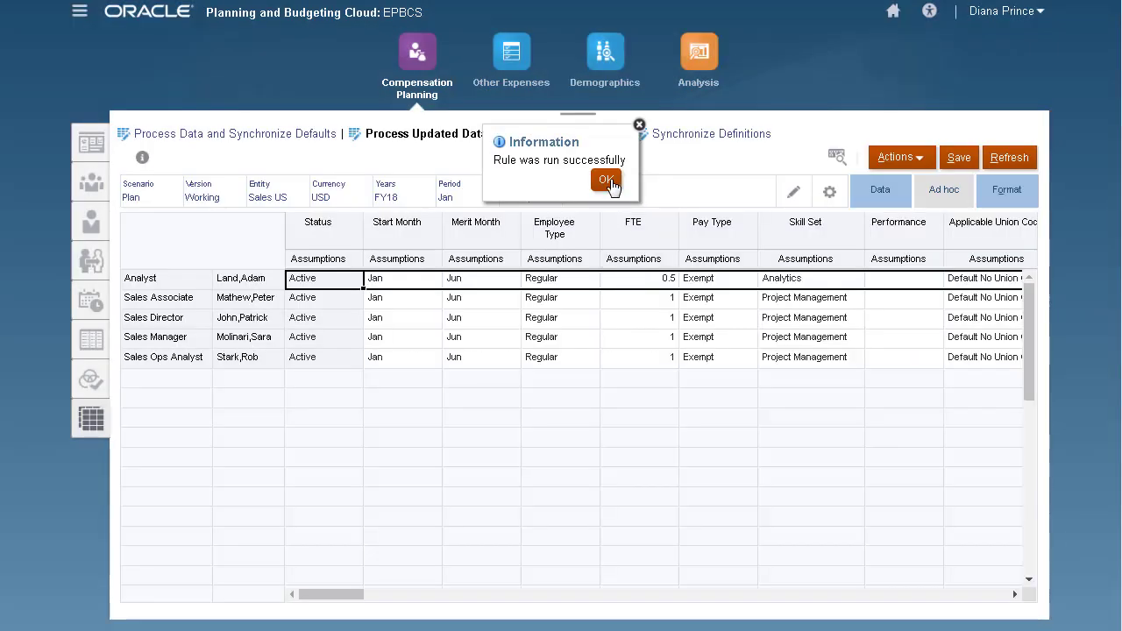
{"action": "left_click", "coordinate": [607, 181]}
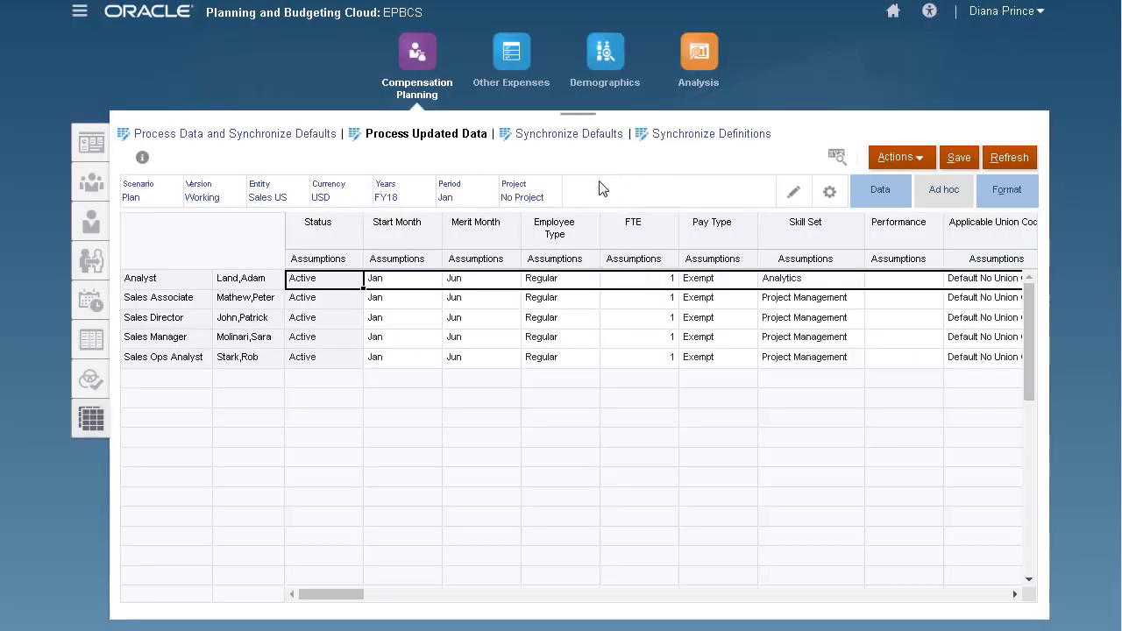